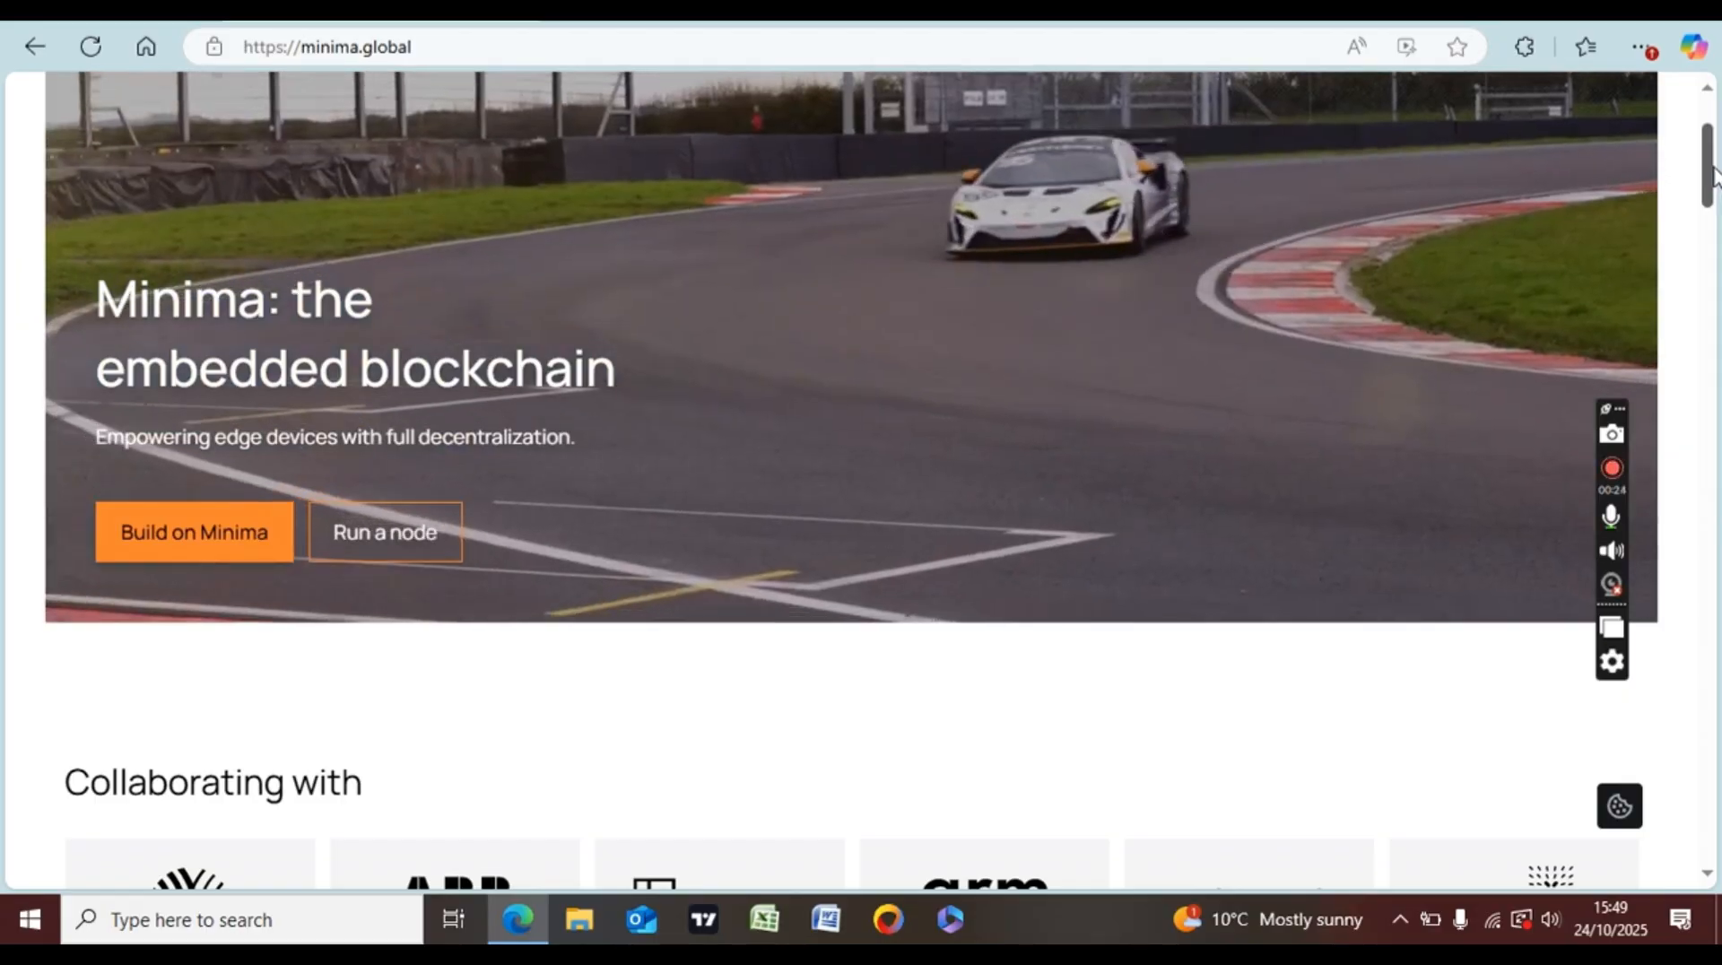
- Open the Run a Node quick start, scroll to its Desktop steps, and follow the Open Web Start link
drag(1714, 180, 1711, 126)
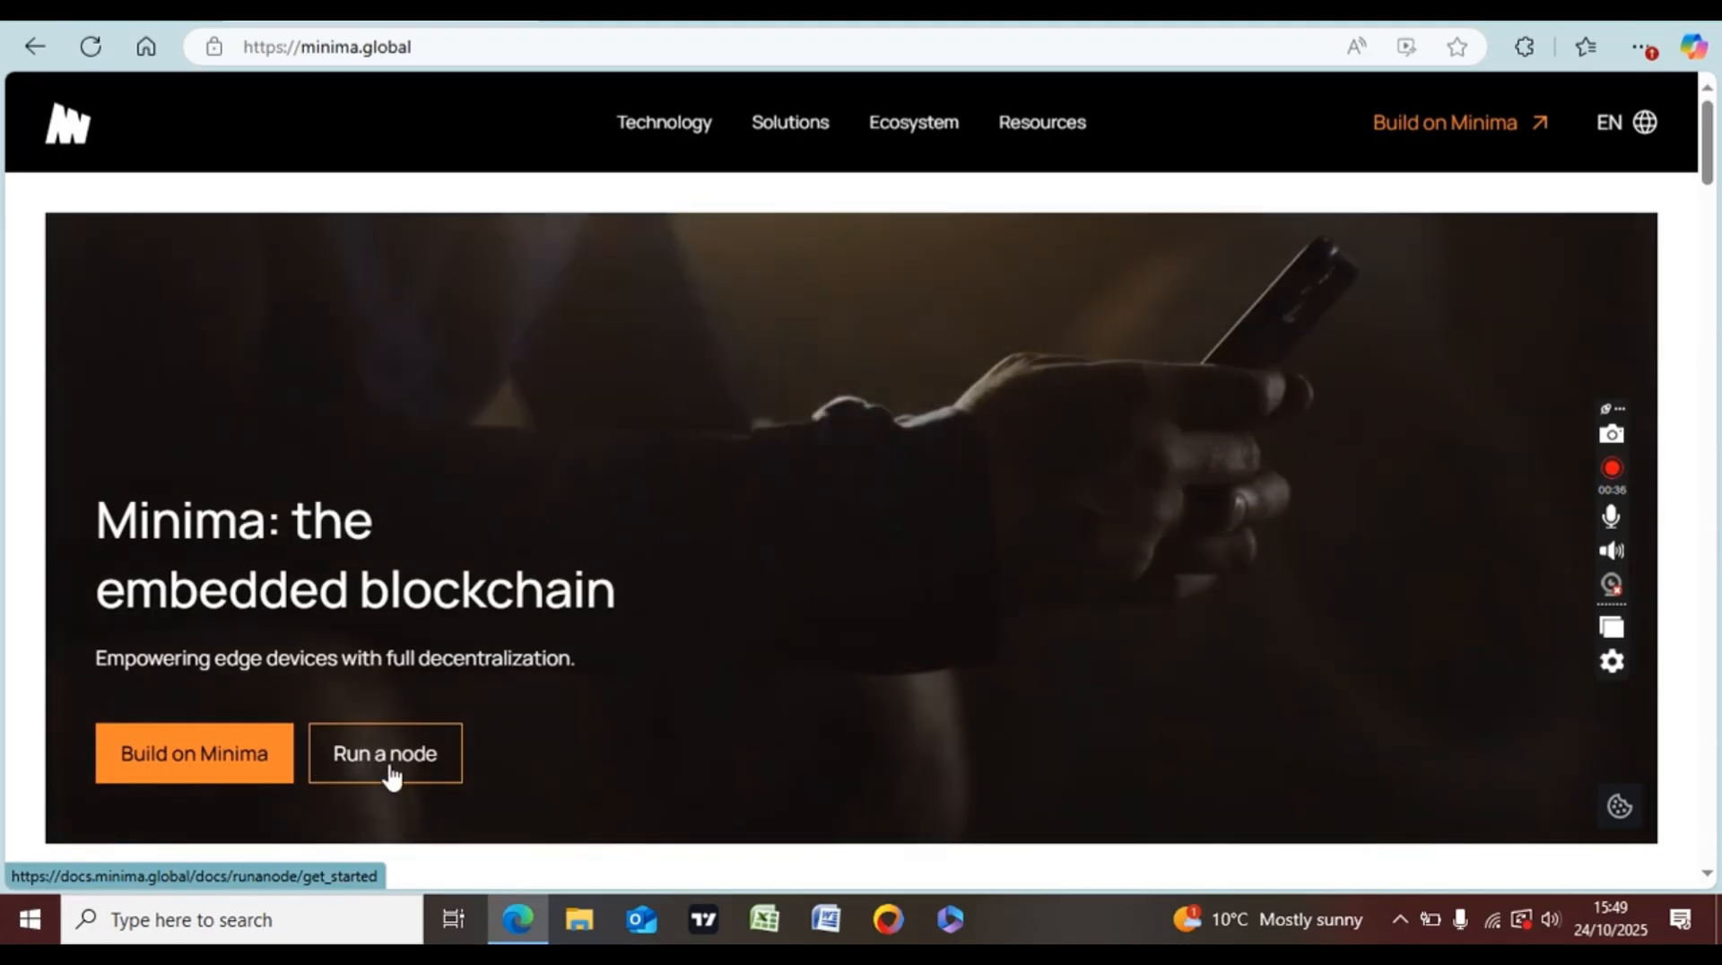
click(389, 770)
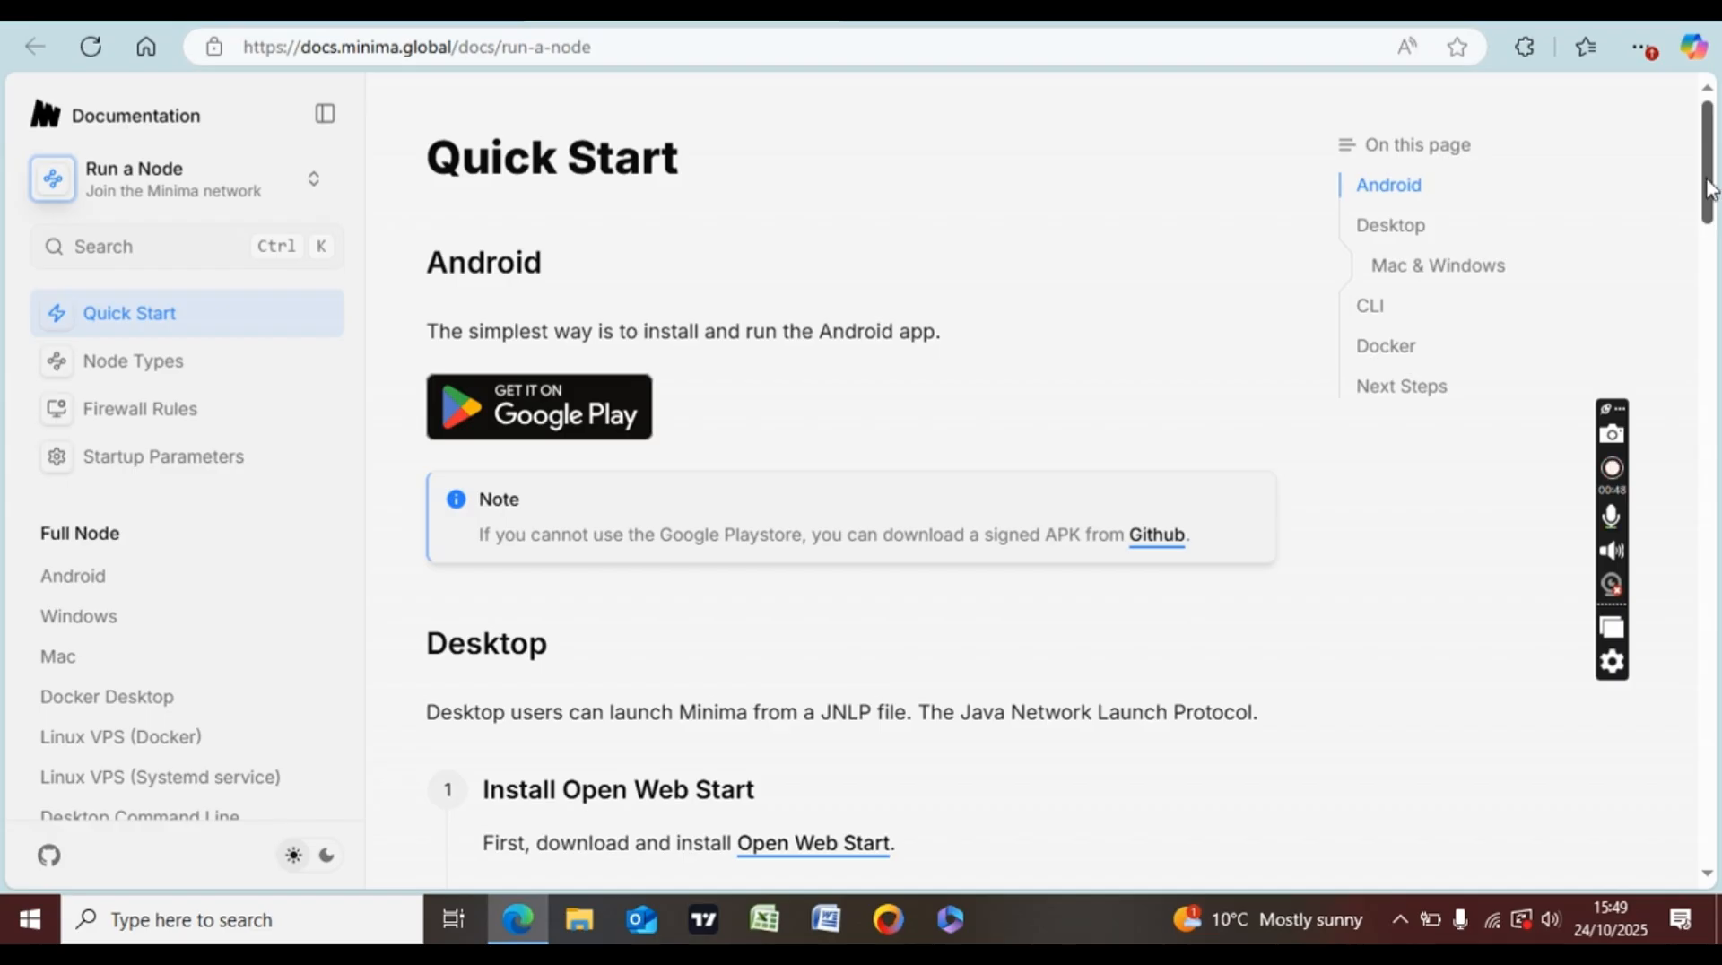
scroll(1708, 189, down, 1)
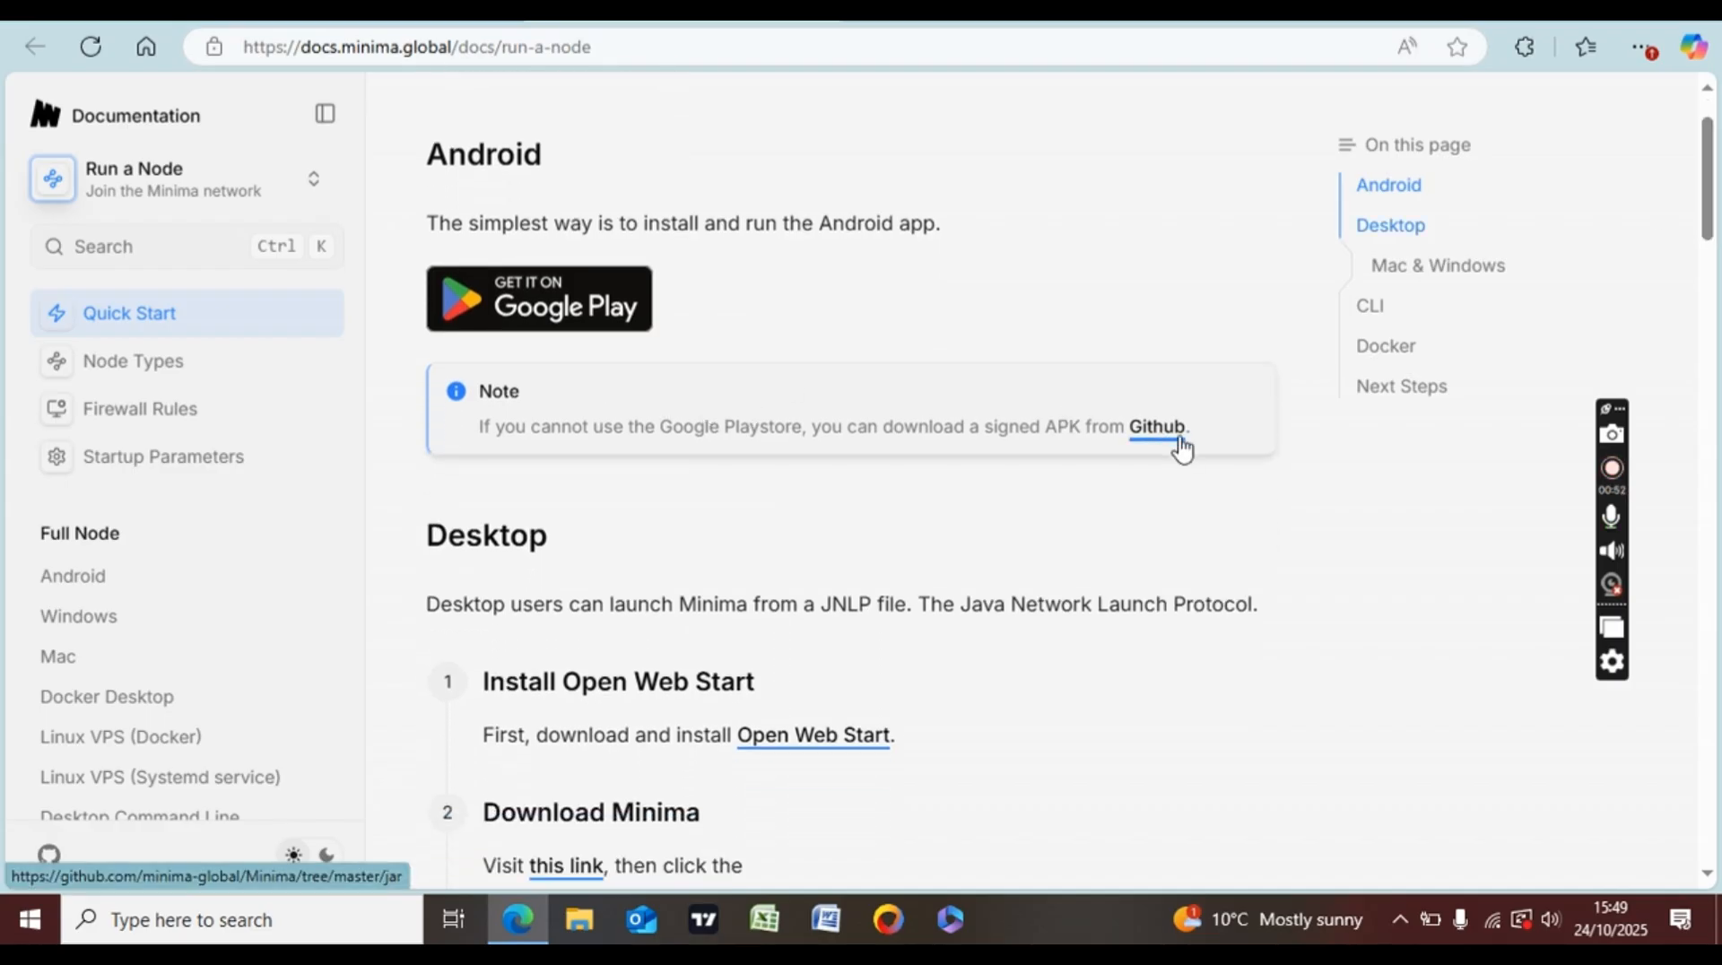
drag(1706, 171, 1708, 267)
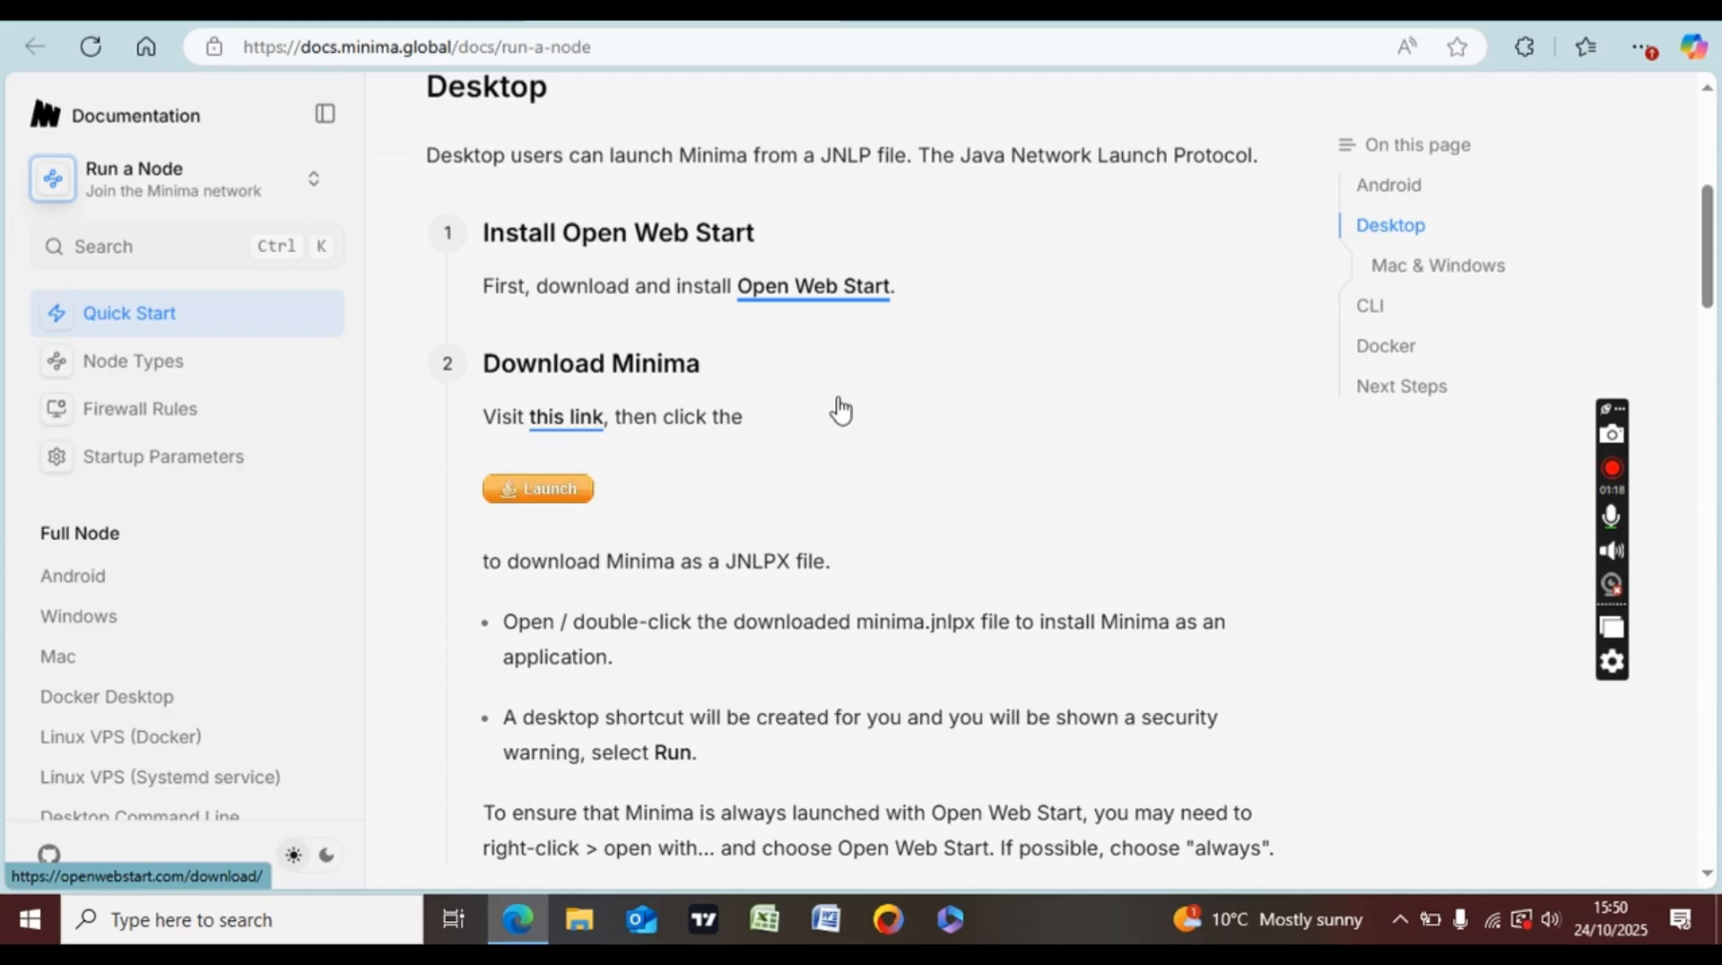
click(816, 289)
- Open the OpenWebStart 1.12.0 downloads, scroll to the Windows builds, then return to the Minima docs tab
click(825, 286)
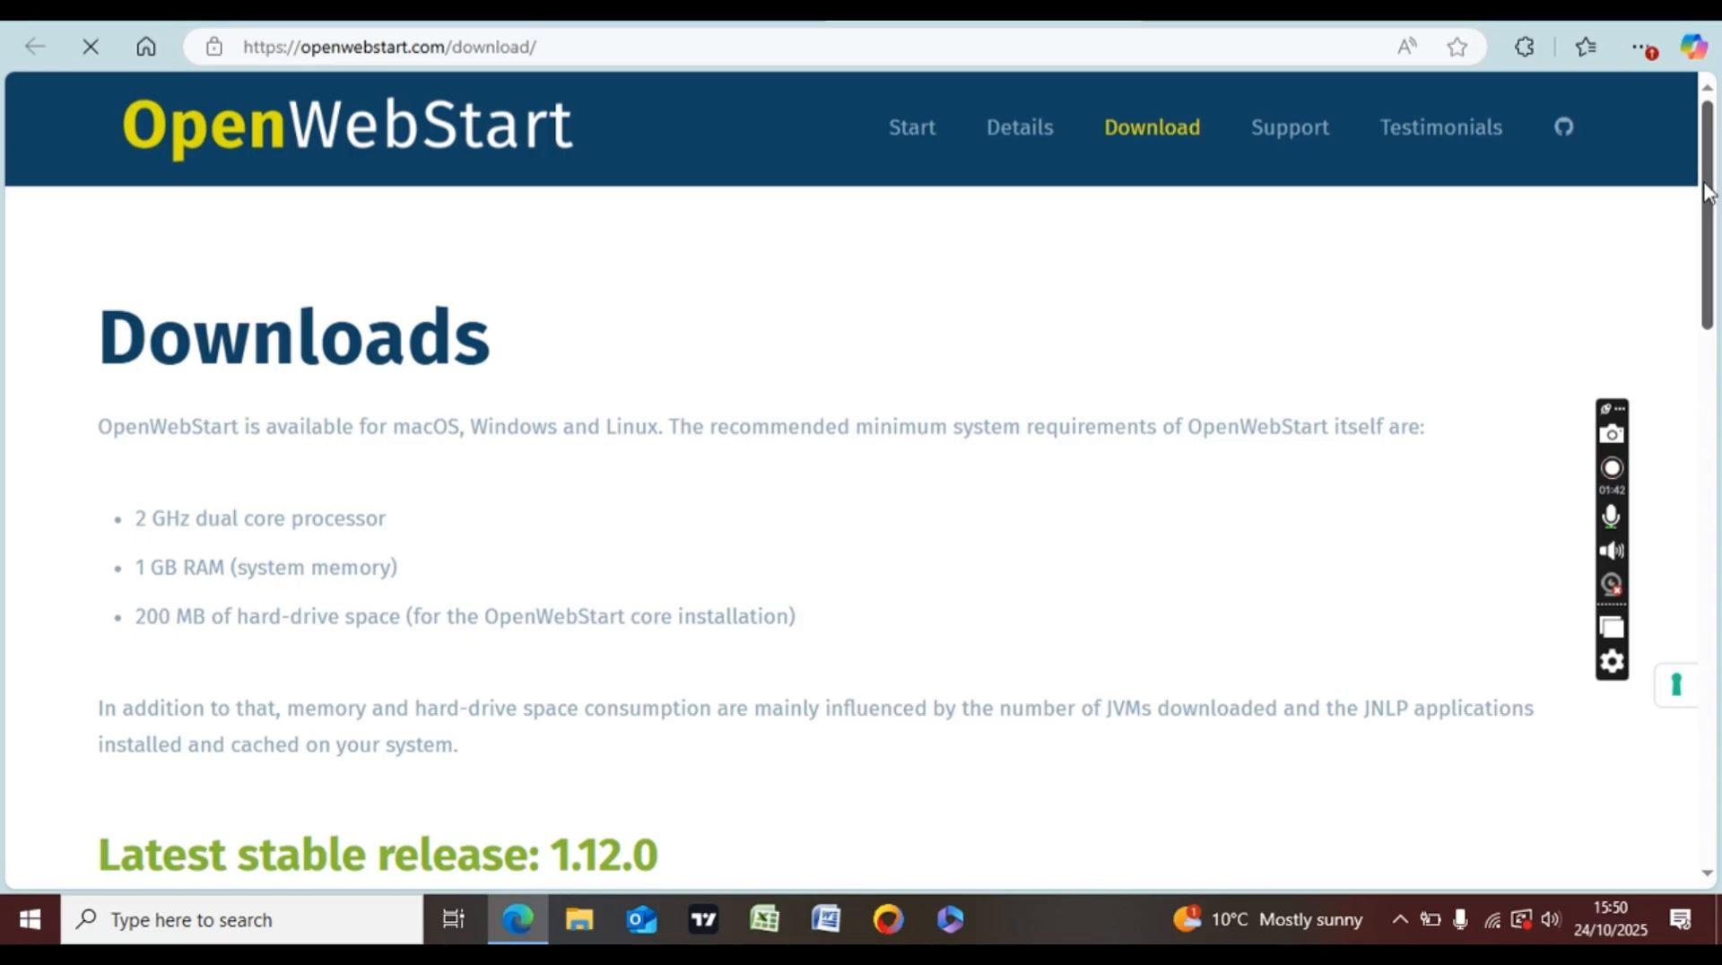
drag(1707, 191, 1707, 372)
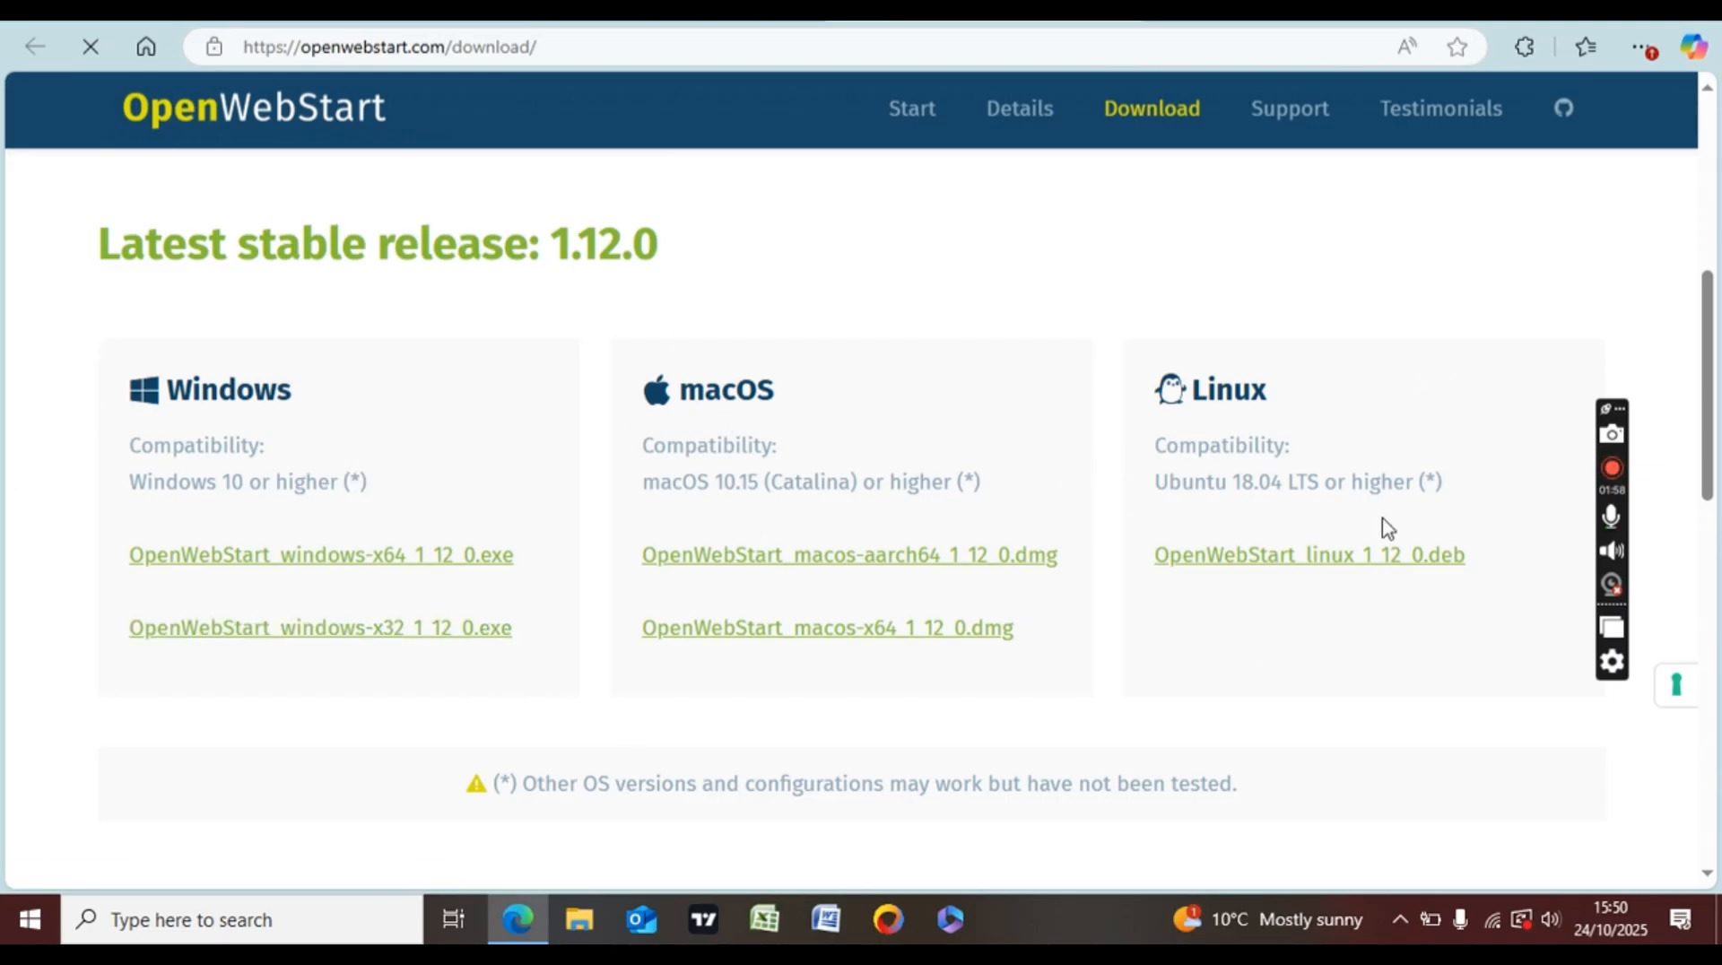
click(635, 22)
click(861, 20)
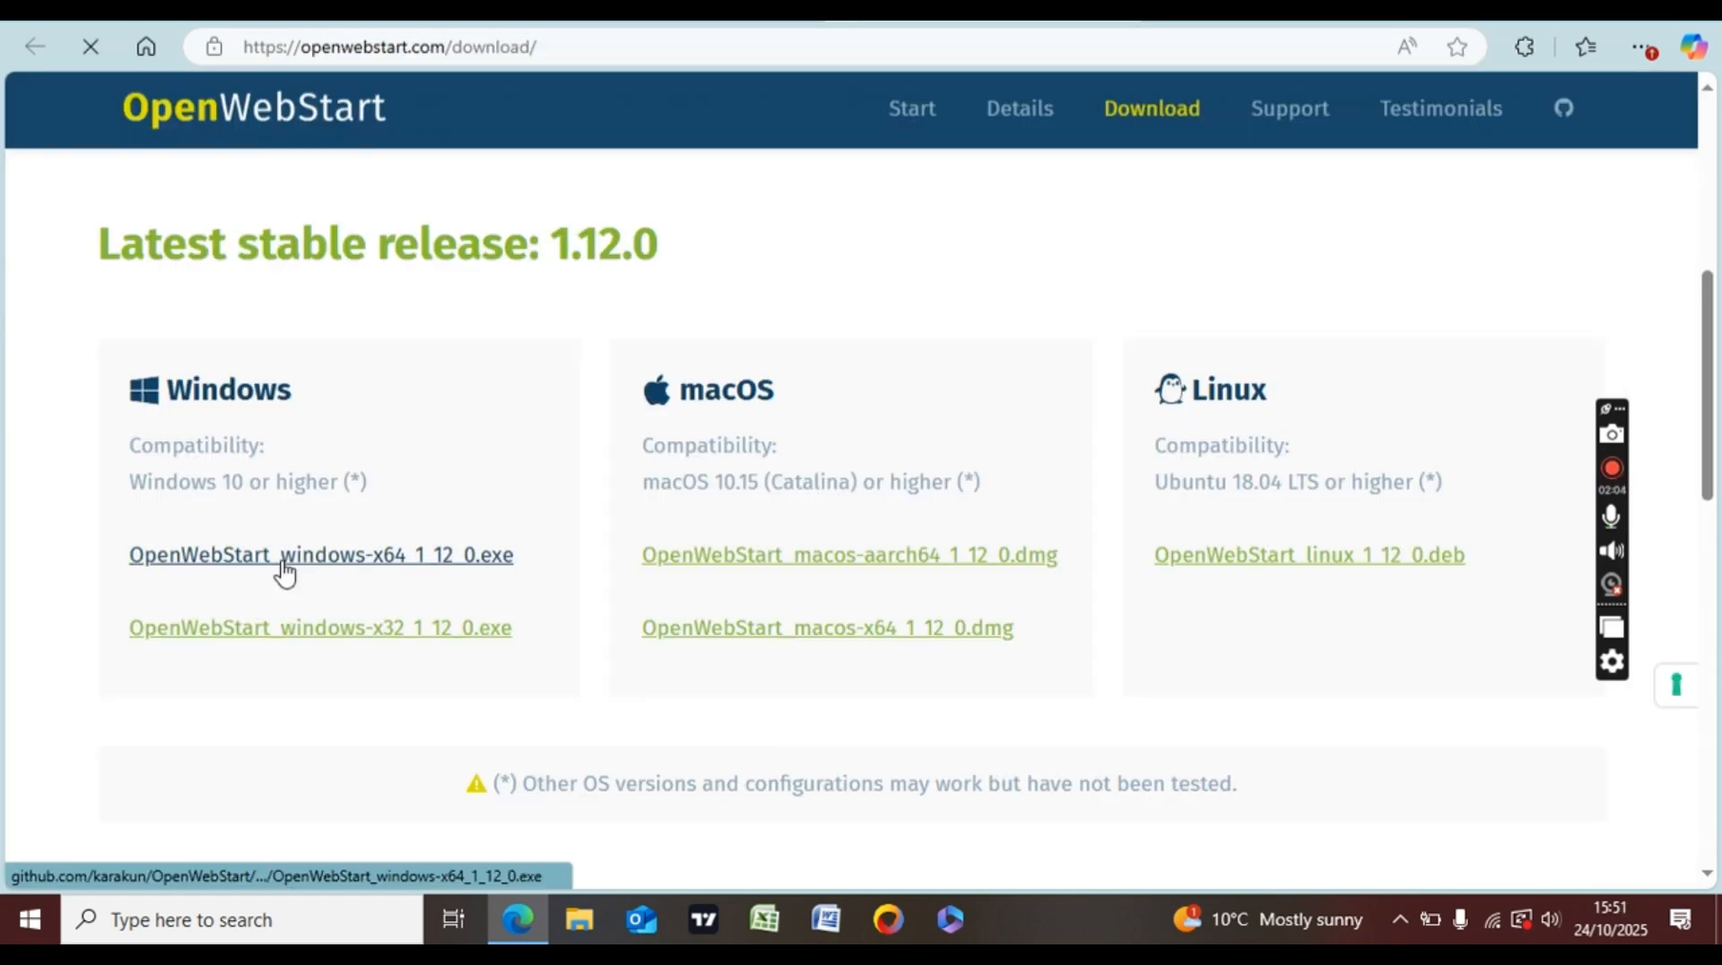
click(635, 23)
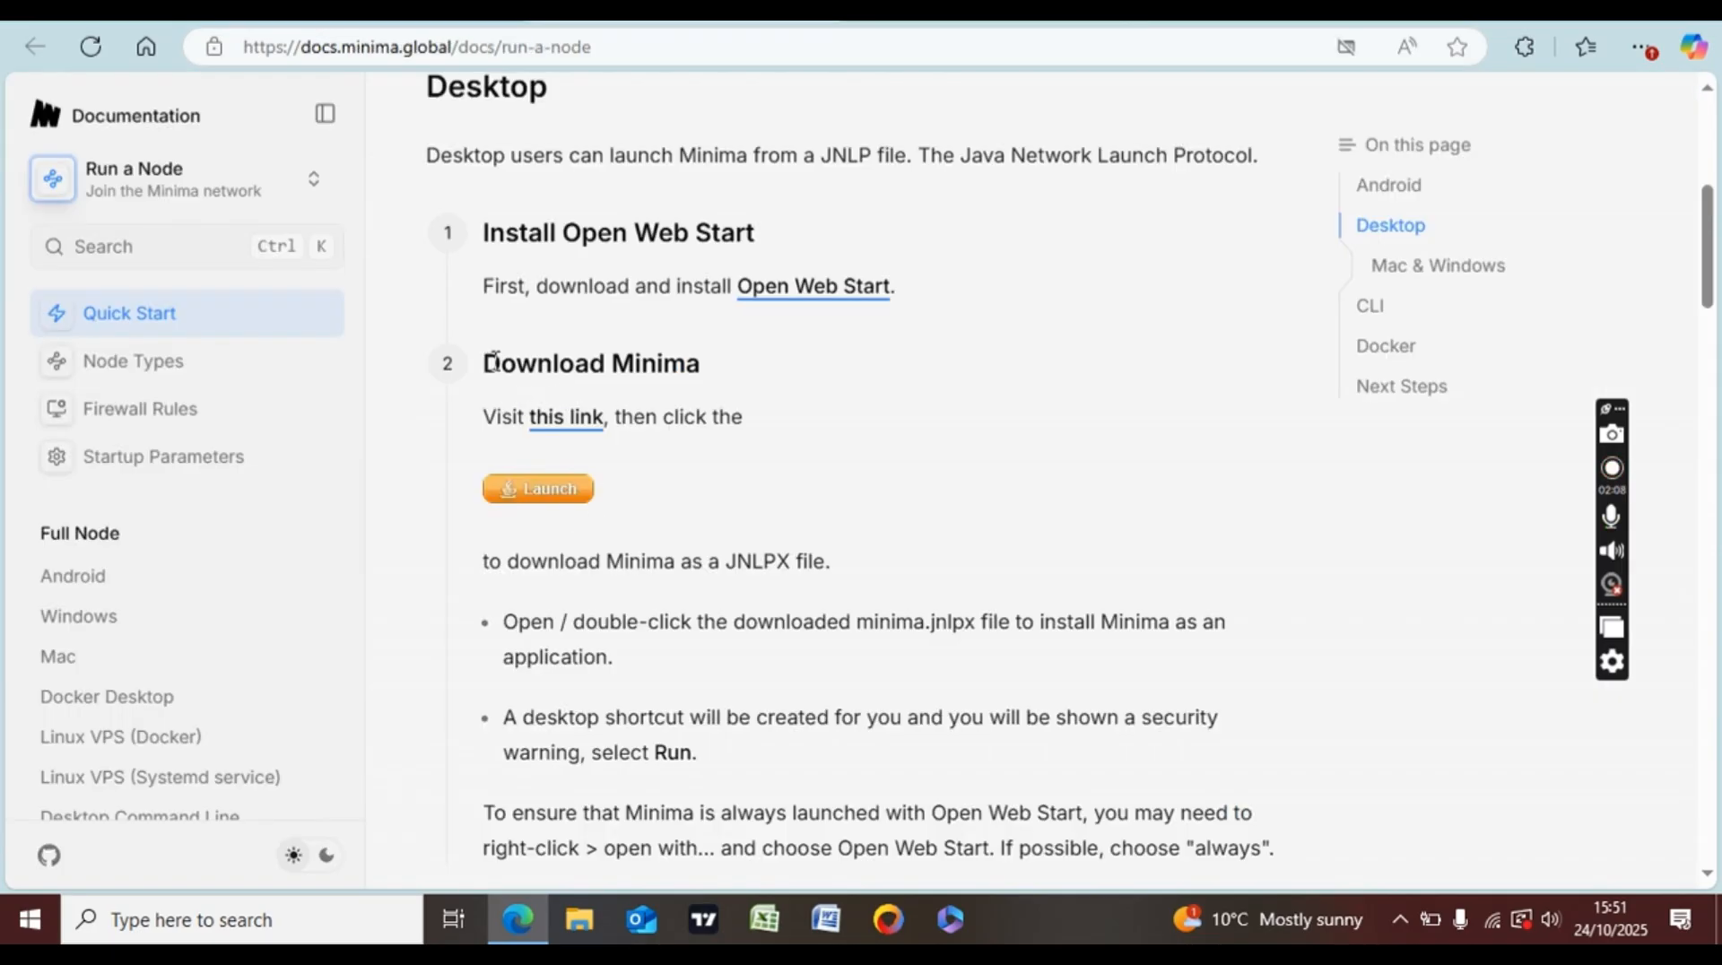
- Follow the Download Minima link to spartacusrex.com/jnlp.html
click(574, 434)
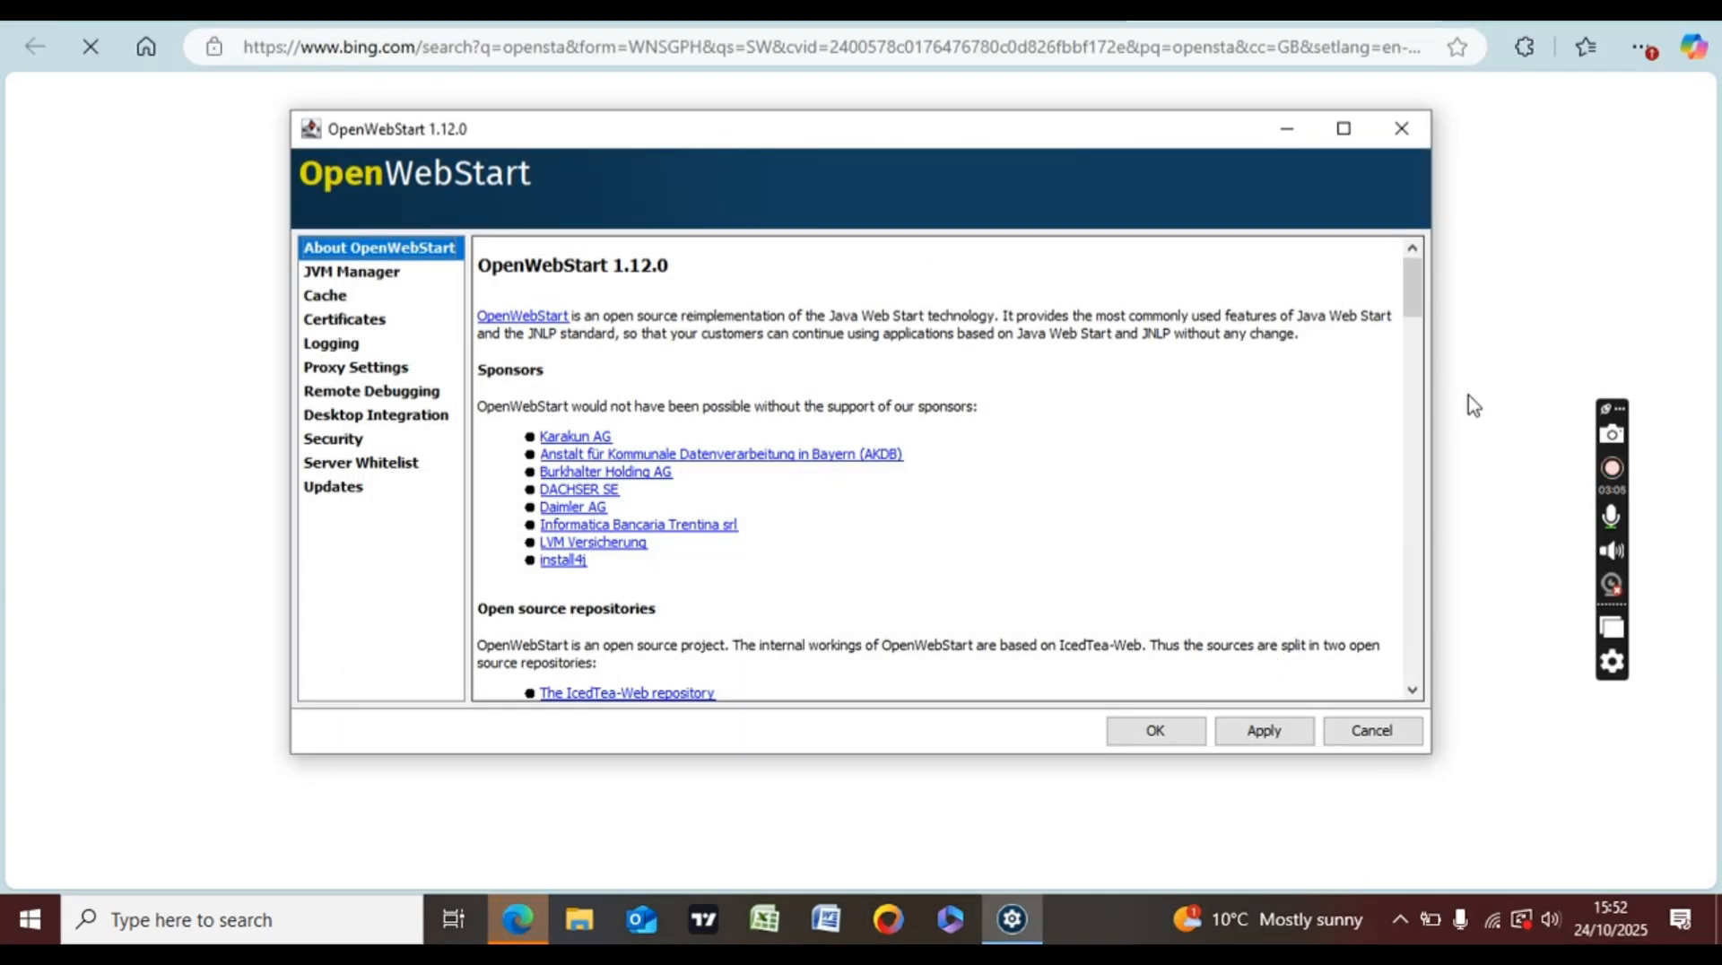
- Scroll the OpenWebStart About text and dismiss the settings window with OK
drag(1414, 301, 1424, 234)
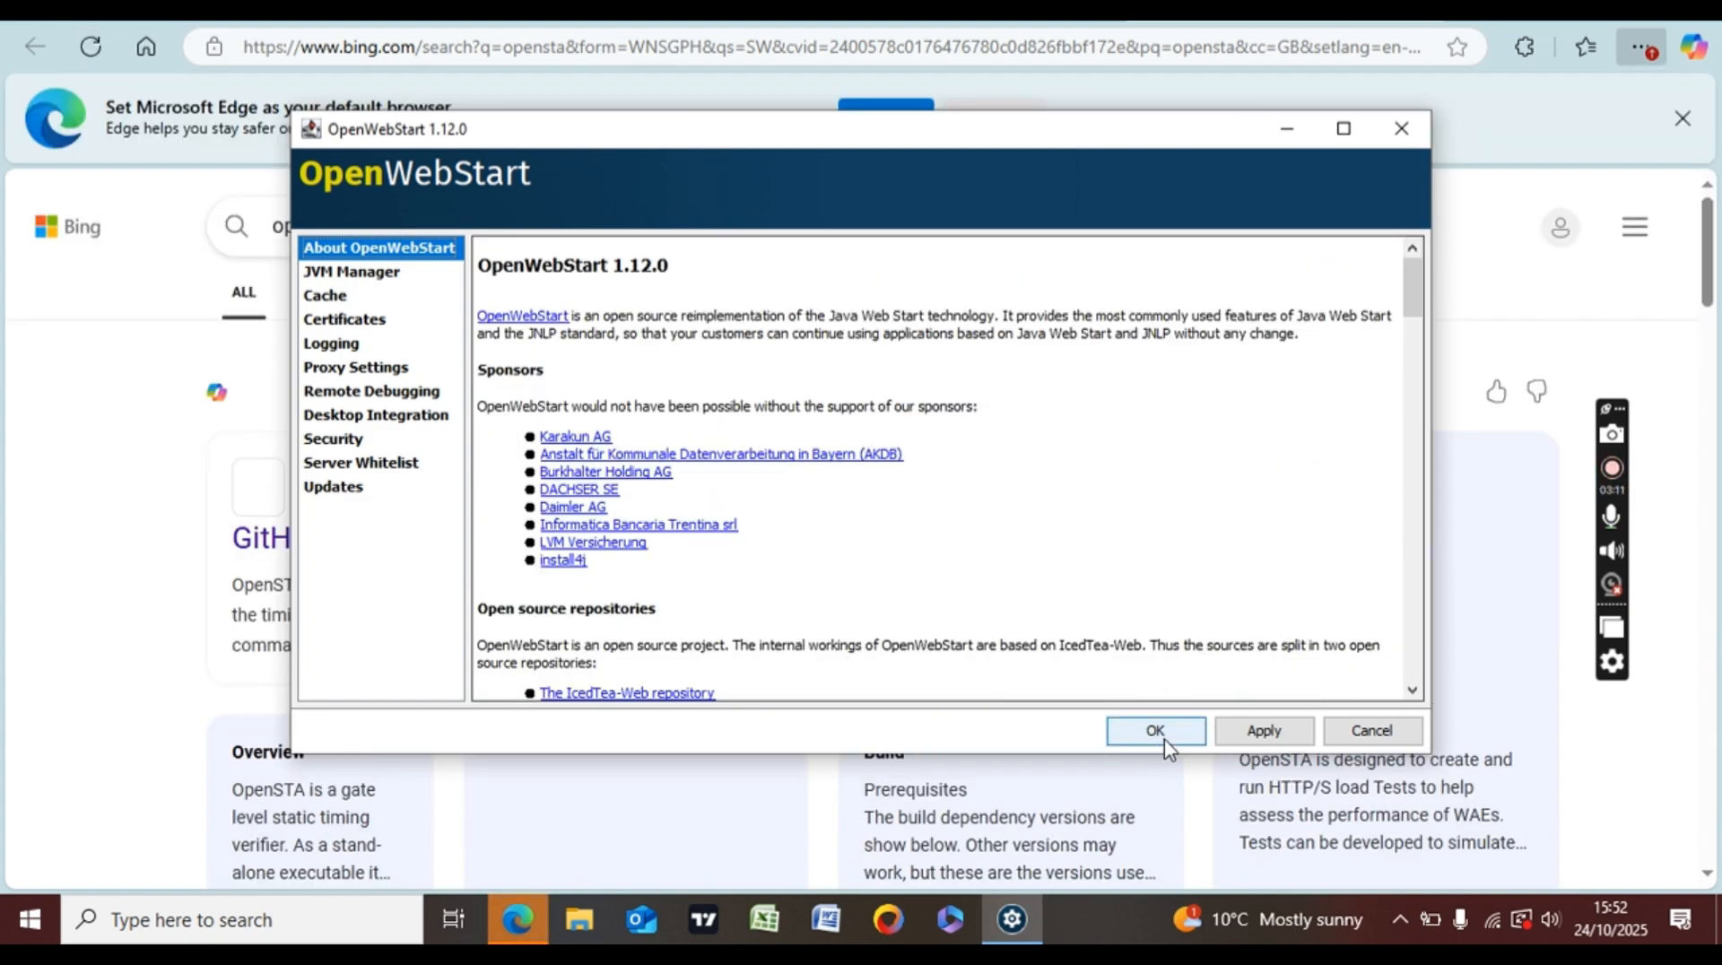
click(1159, 733)
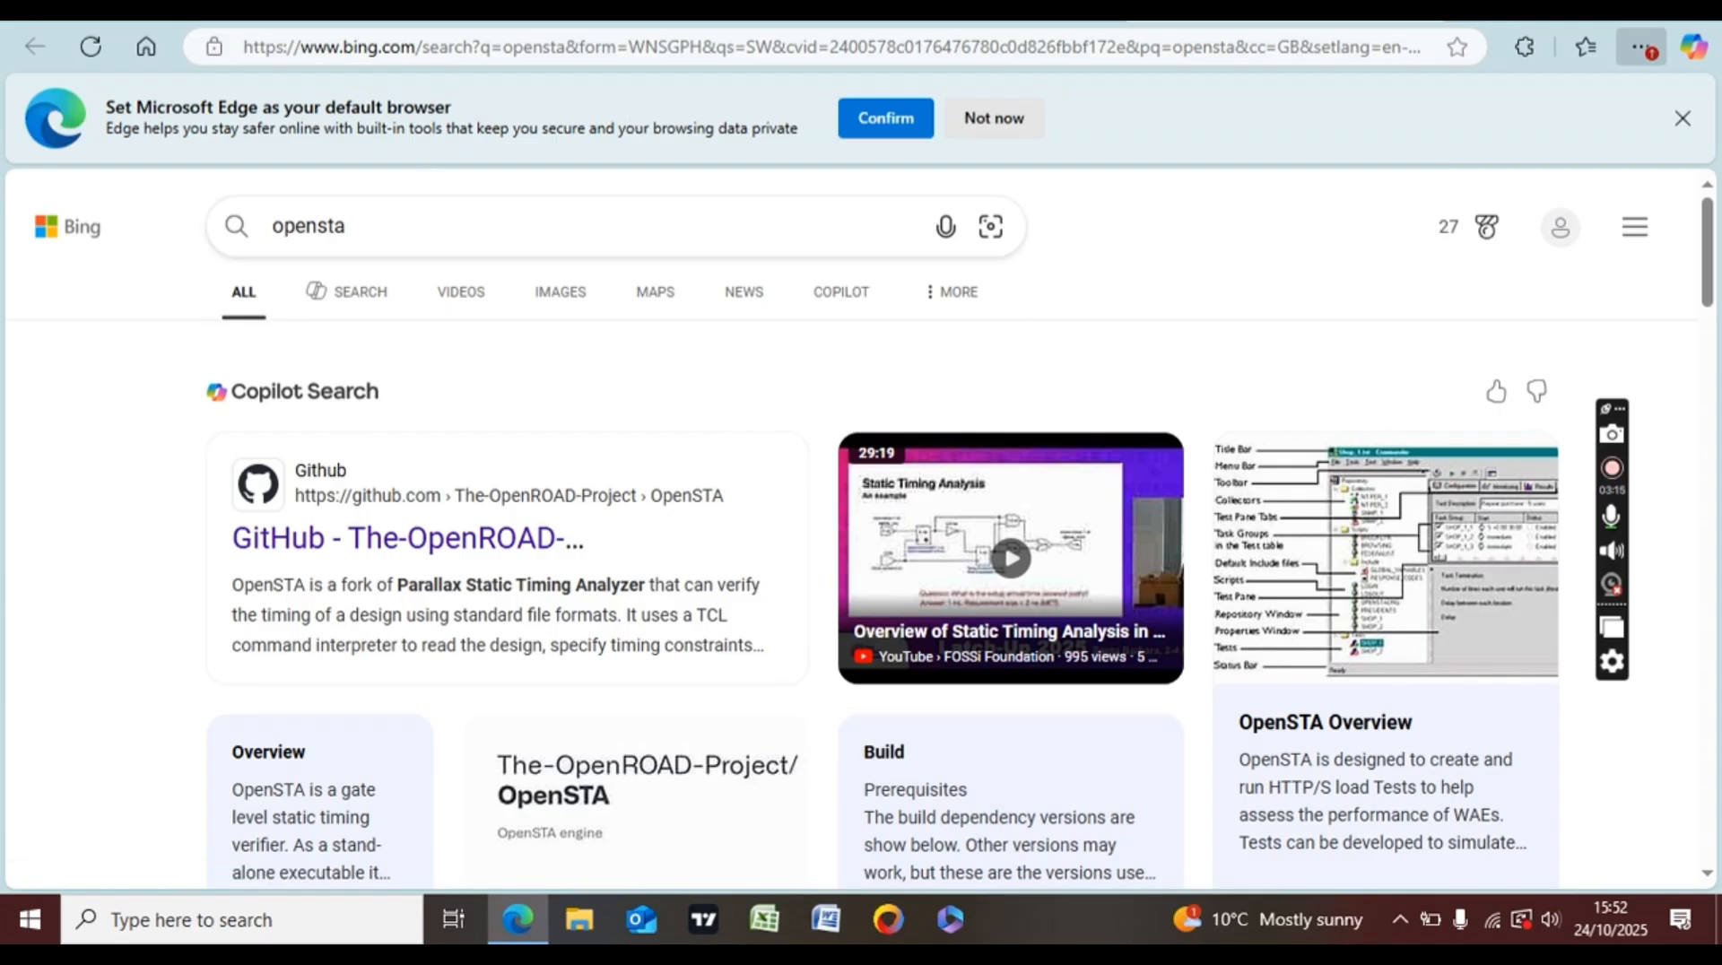
- Launch the Minima JNLP from the Spartacus Rex page and set minima.jnlpx to open when done
click(583, 12)
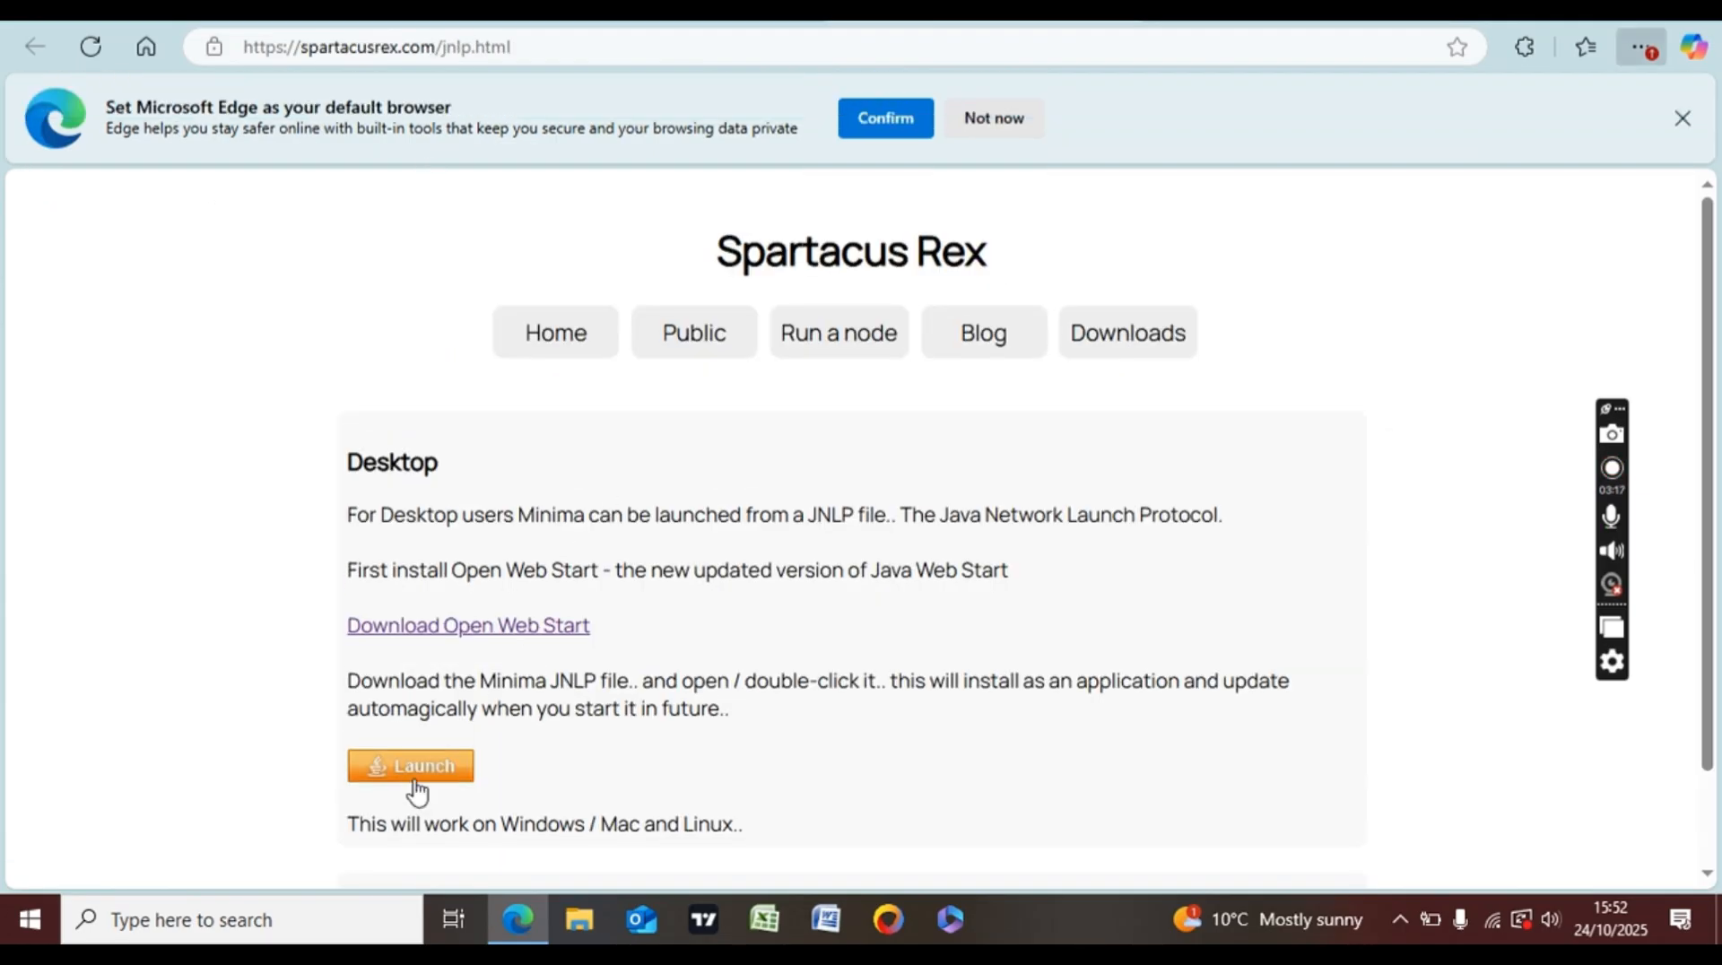
click(412, 767)
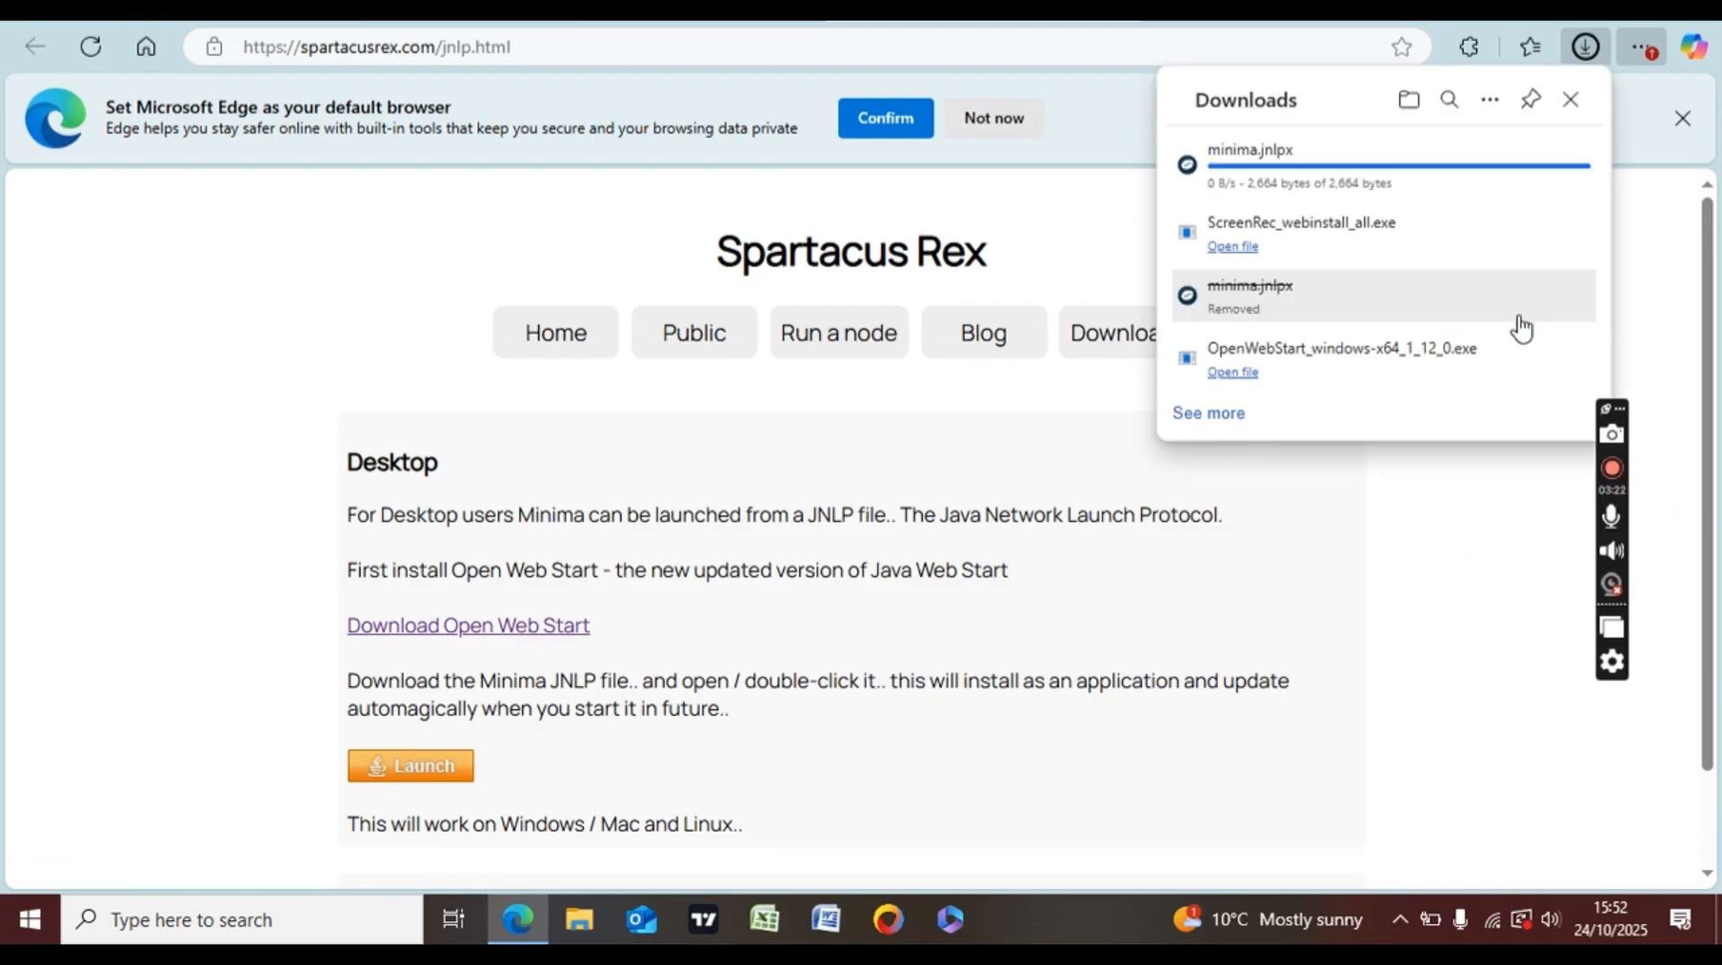
right_click(1352, 180)
click(1430, 190)
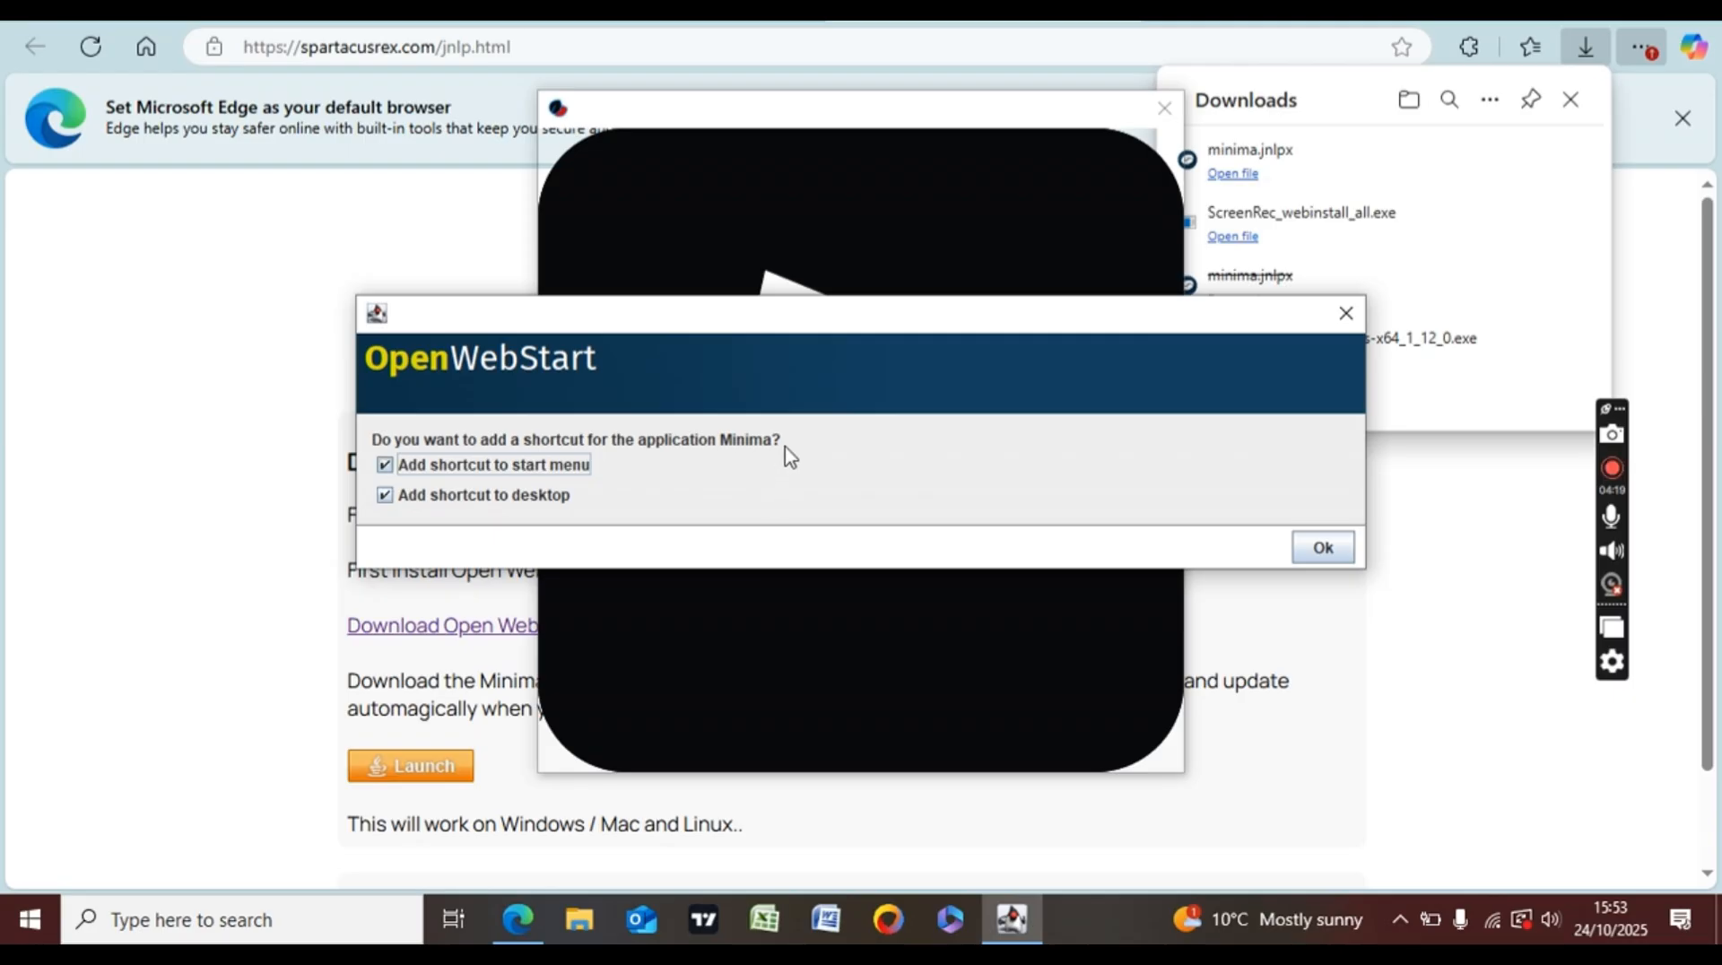
- Accept the start-menu and desktop shortcuts, close the downloads list, and view the node's Terminal output
click(1329, 548)
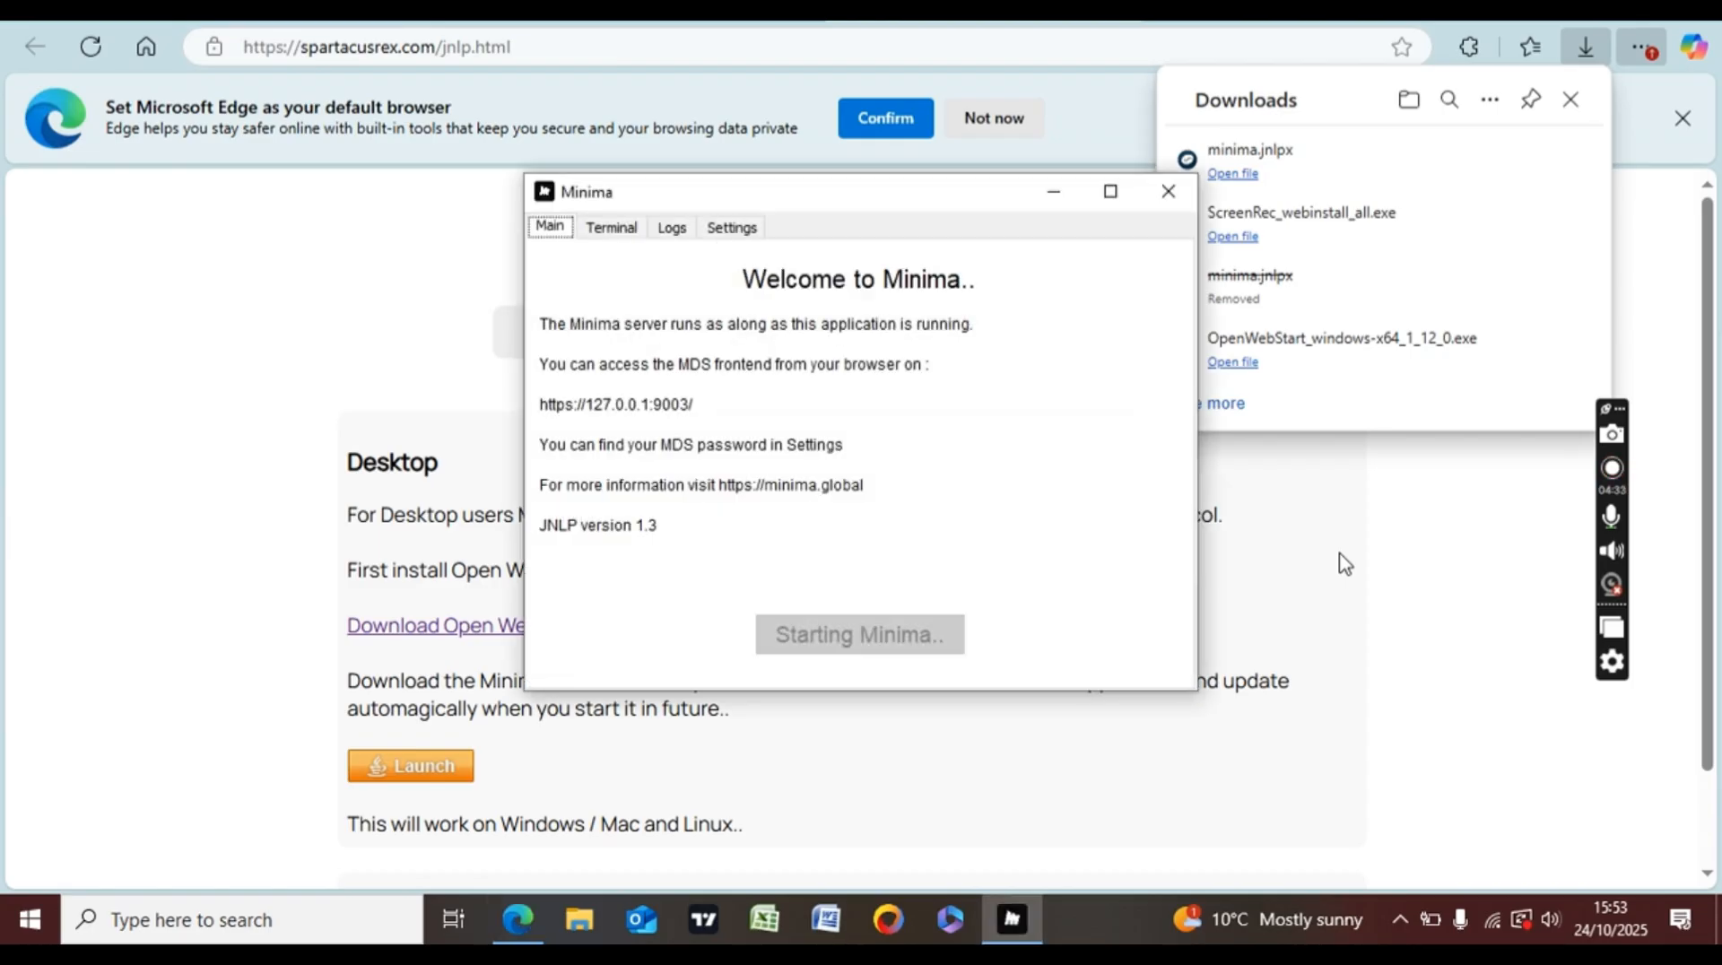
click(1570, 99)
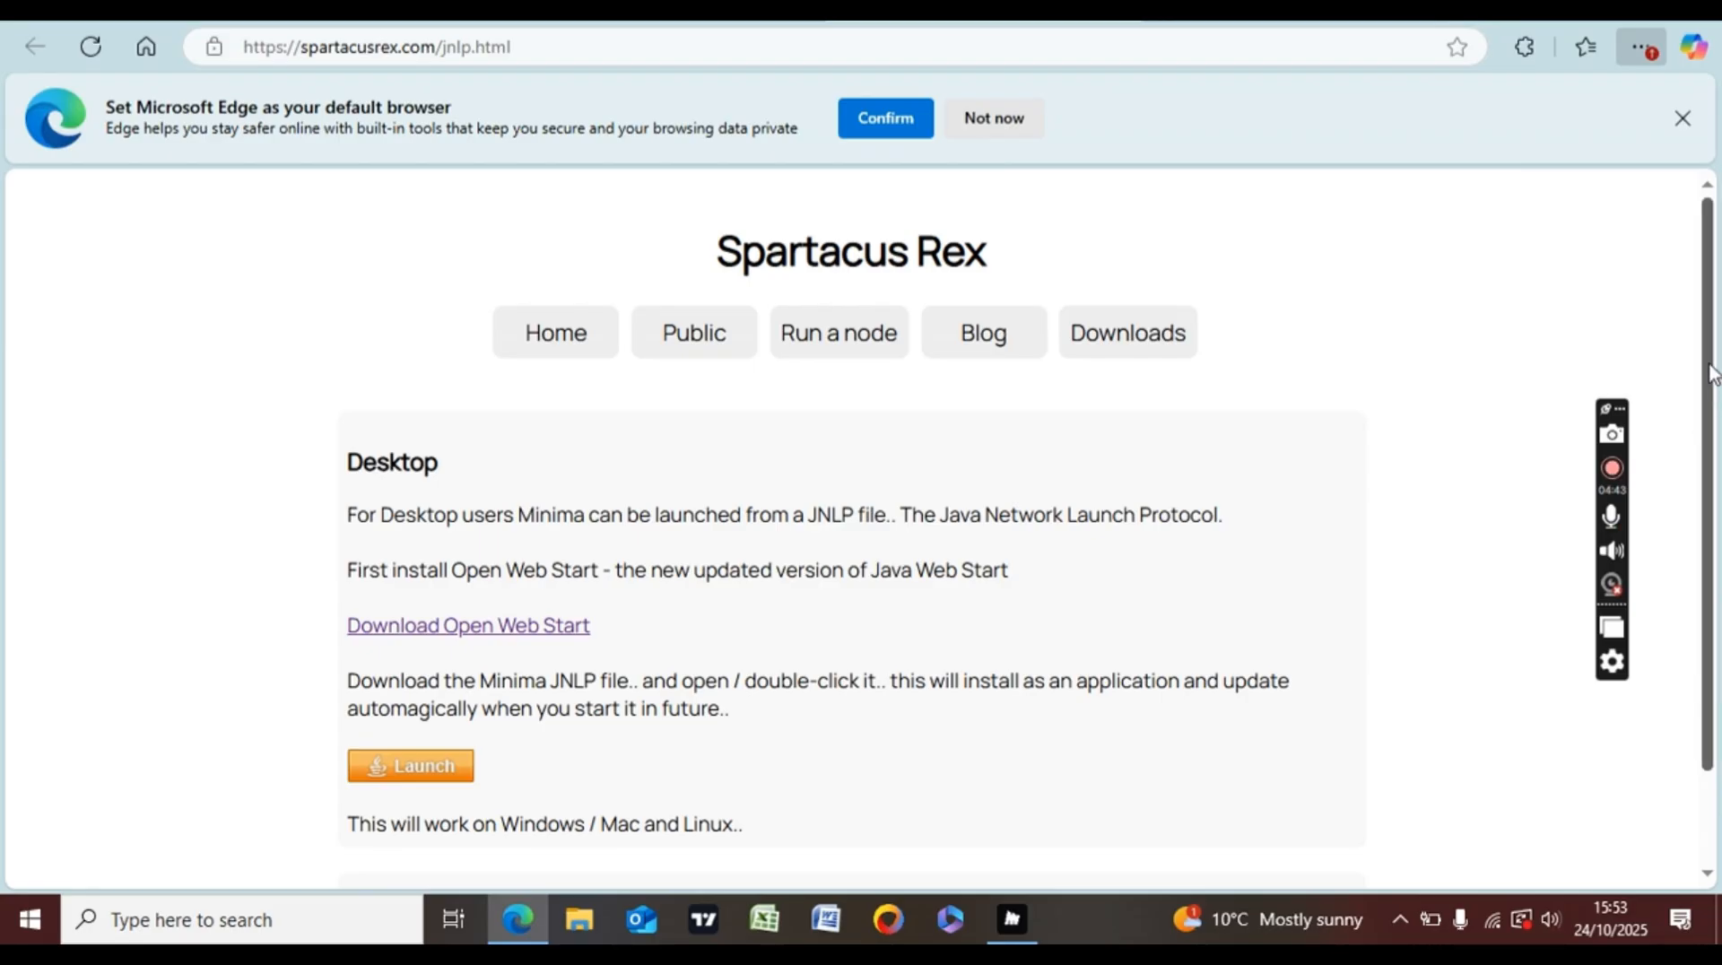
scroll(1717, 417, down, 1)
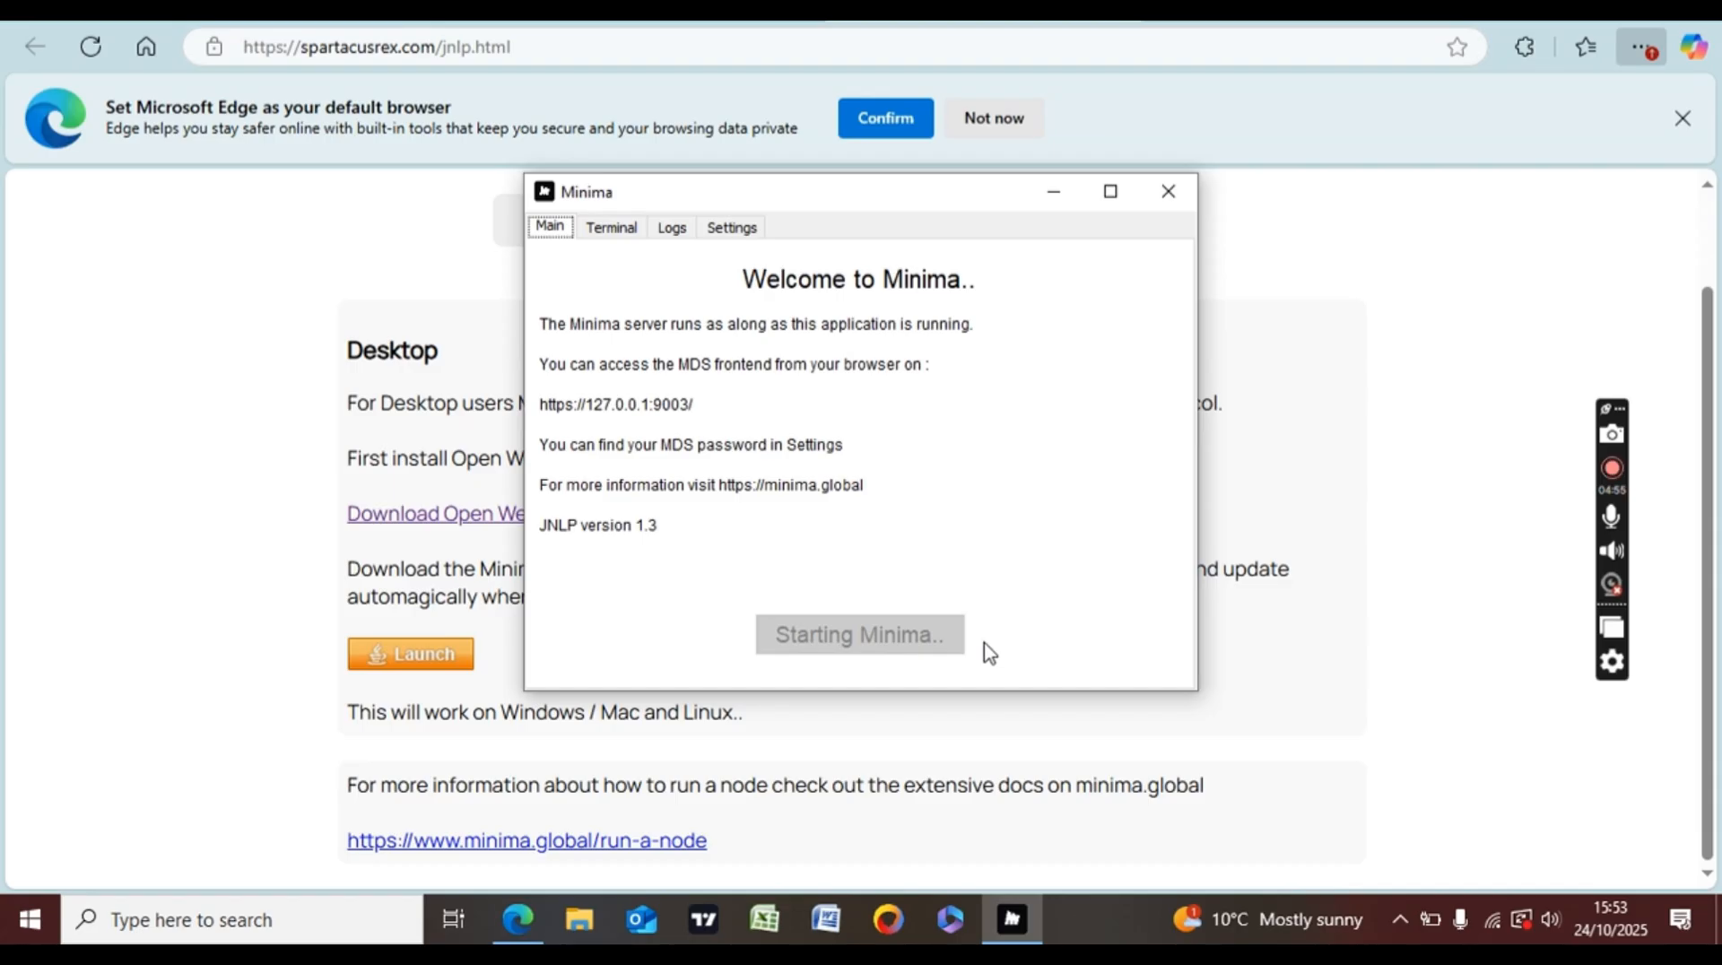
click(626, 234)
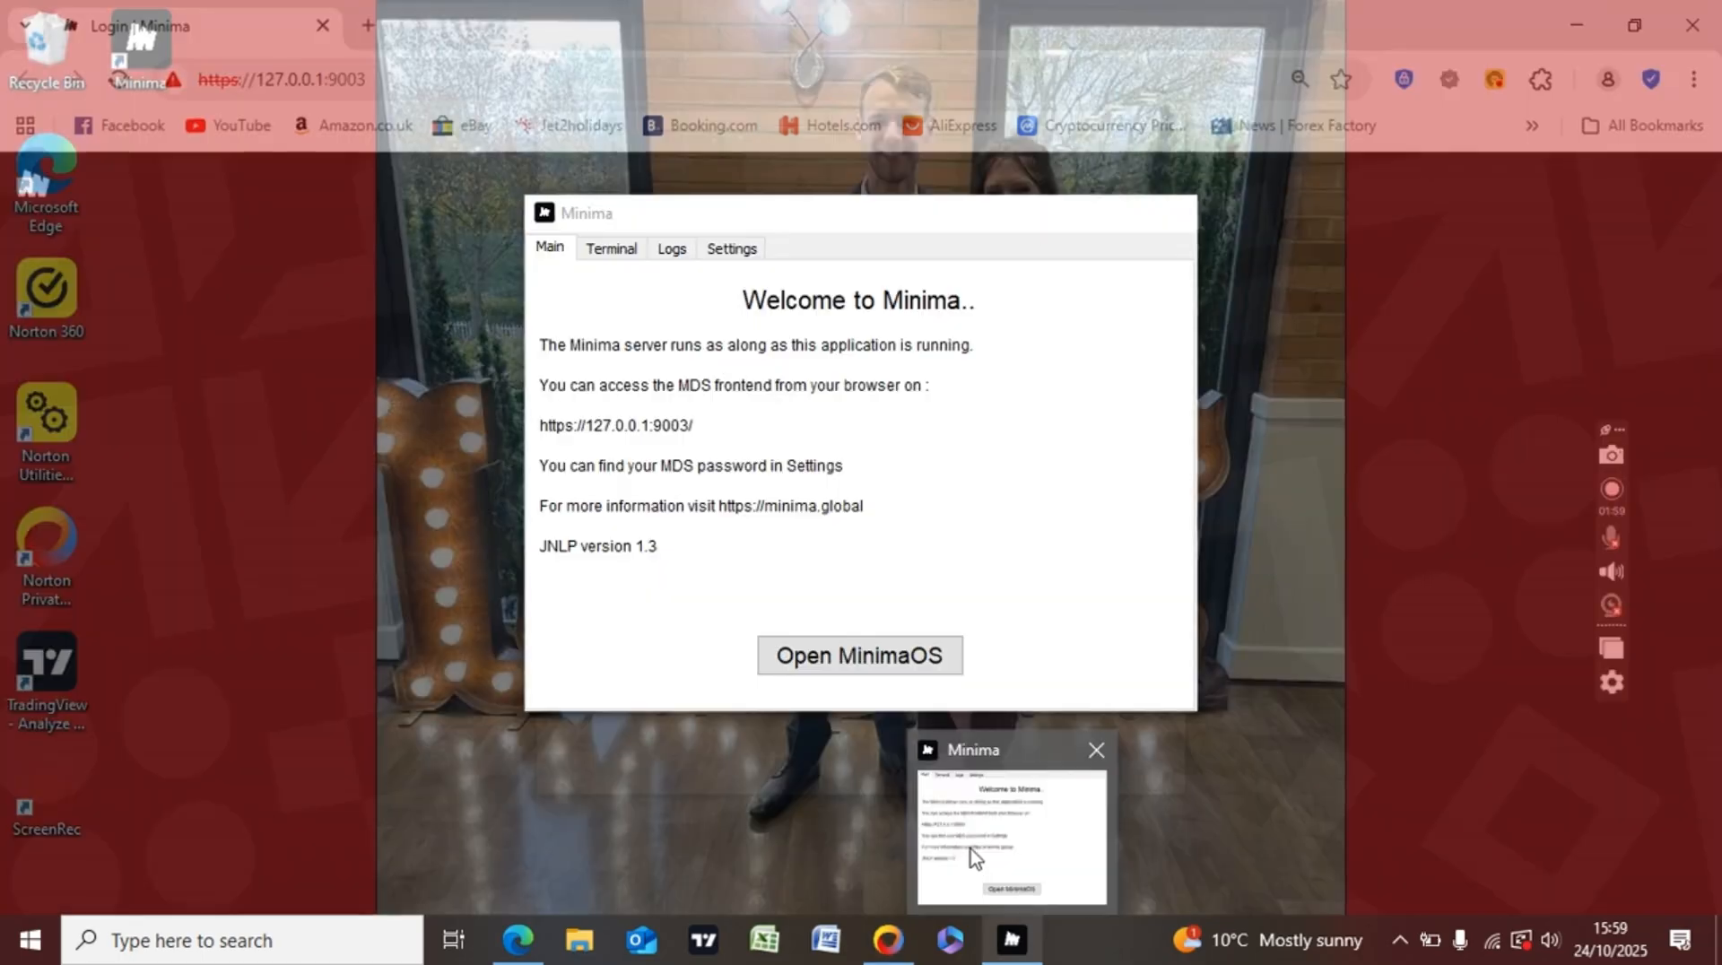
- Copy the MDS password from the Minima node settings, paste it into the login field, and reveal it
click(970, 848)
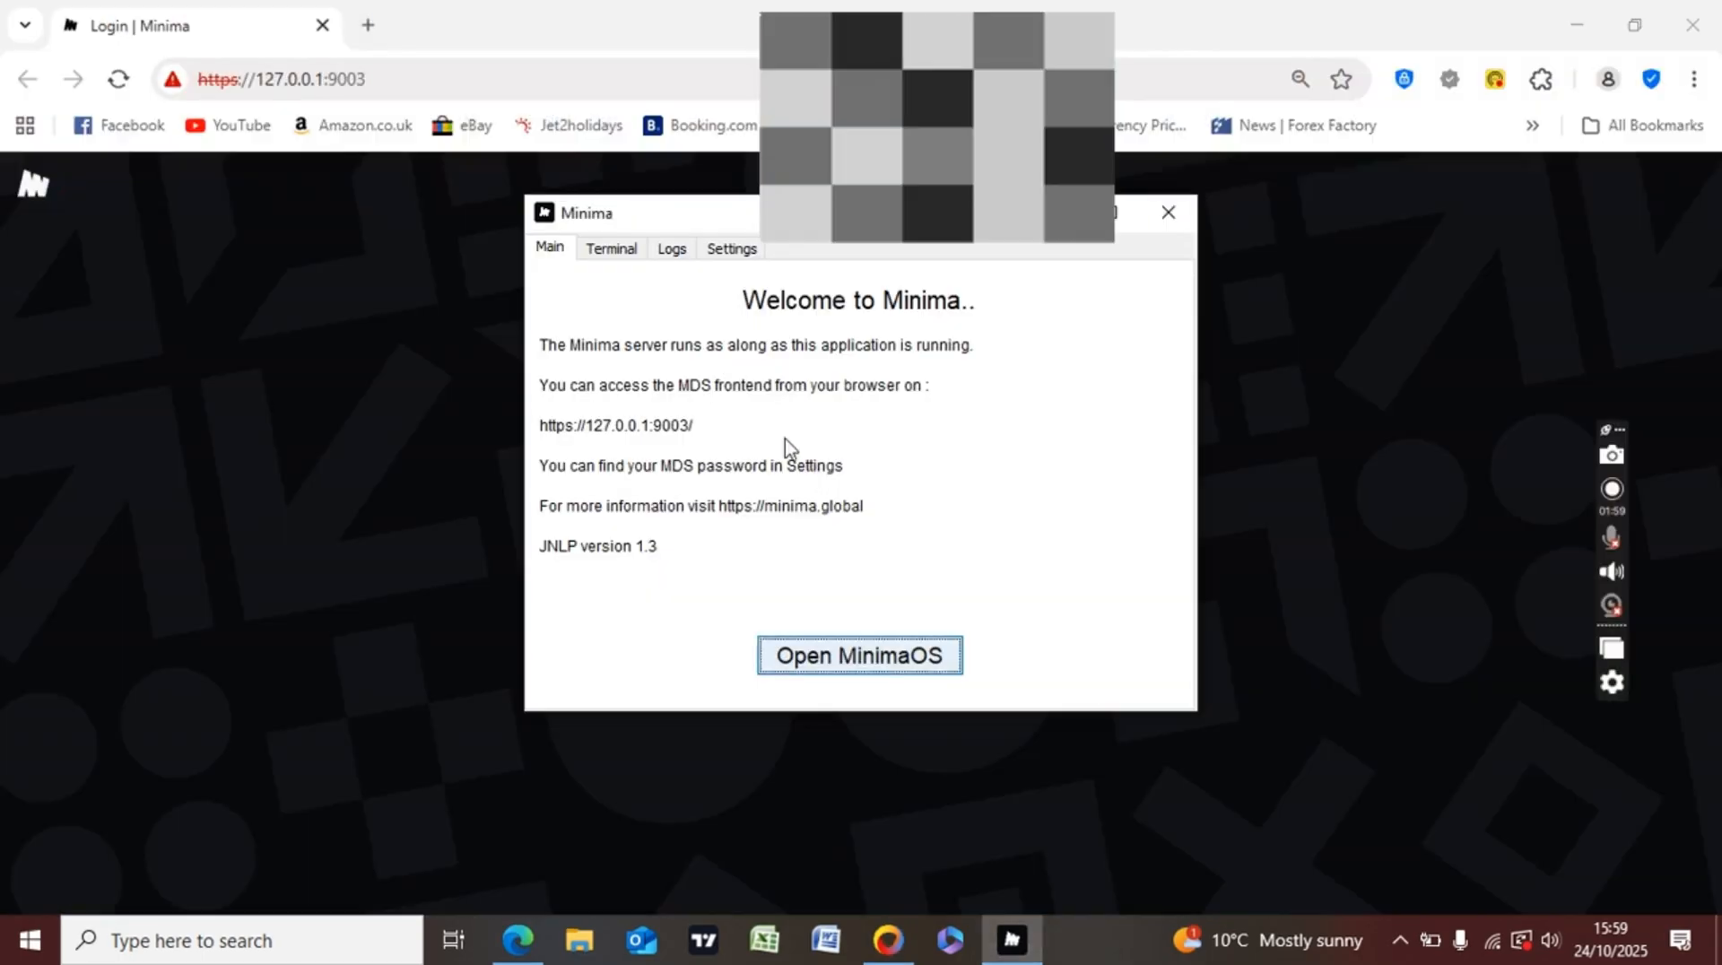
click(738, 254)
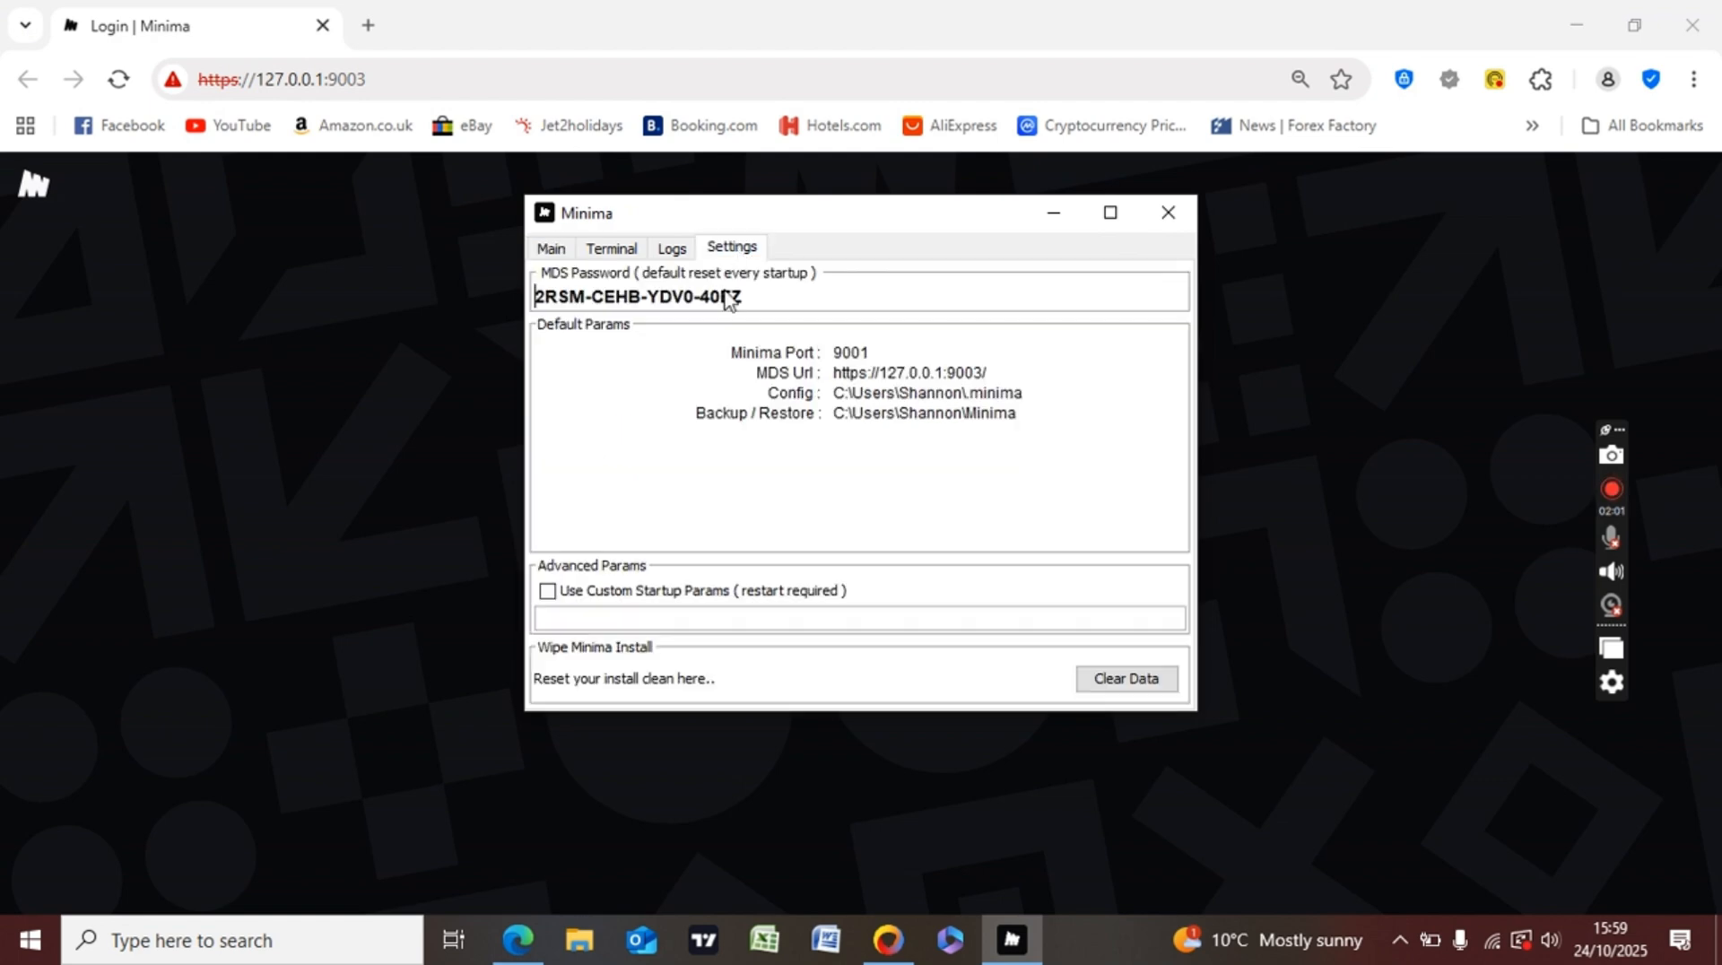
drag(748, 296, 494, 296)
key(ctrl+c)
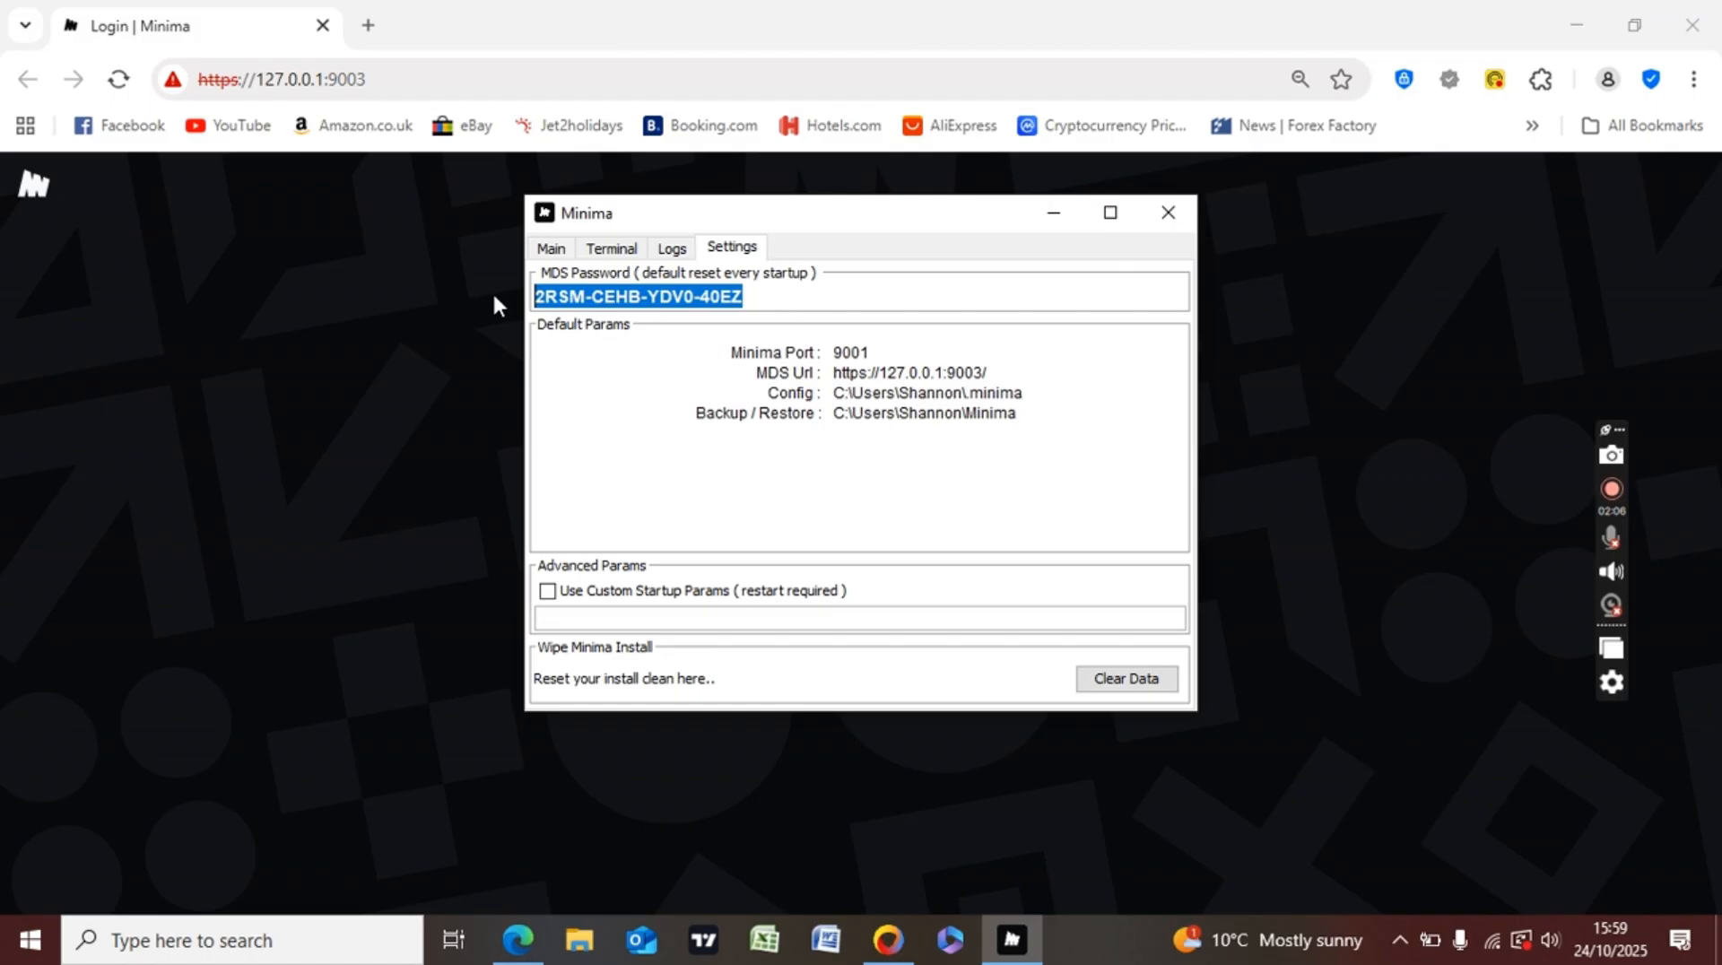
click(468, 305)
click(755, 456)
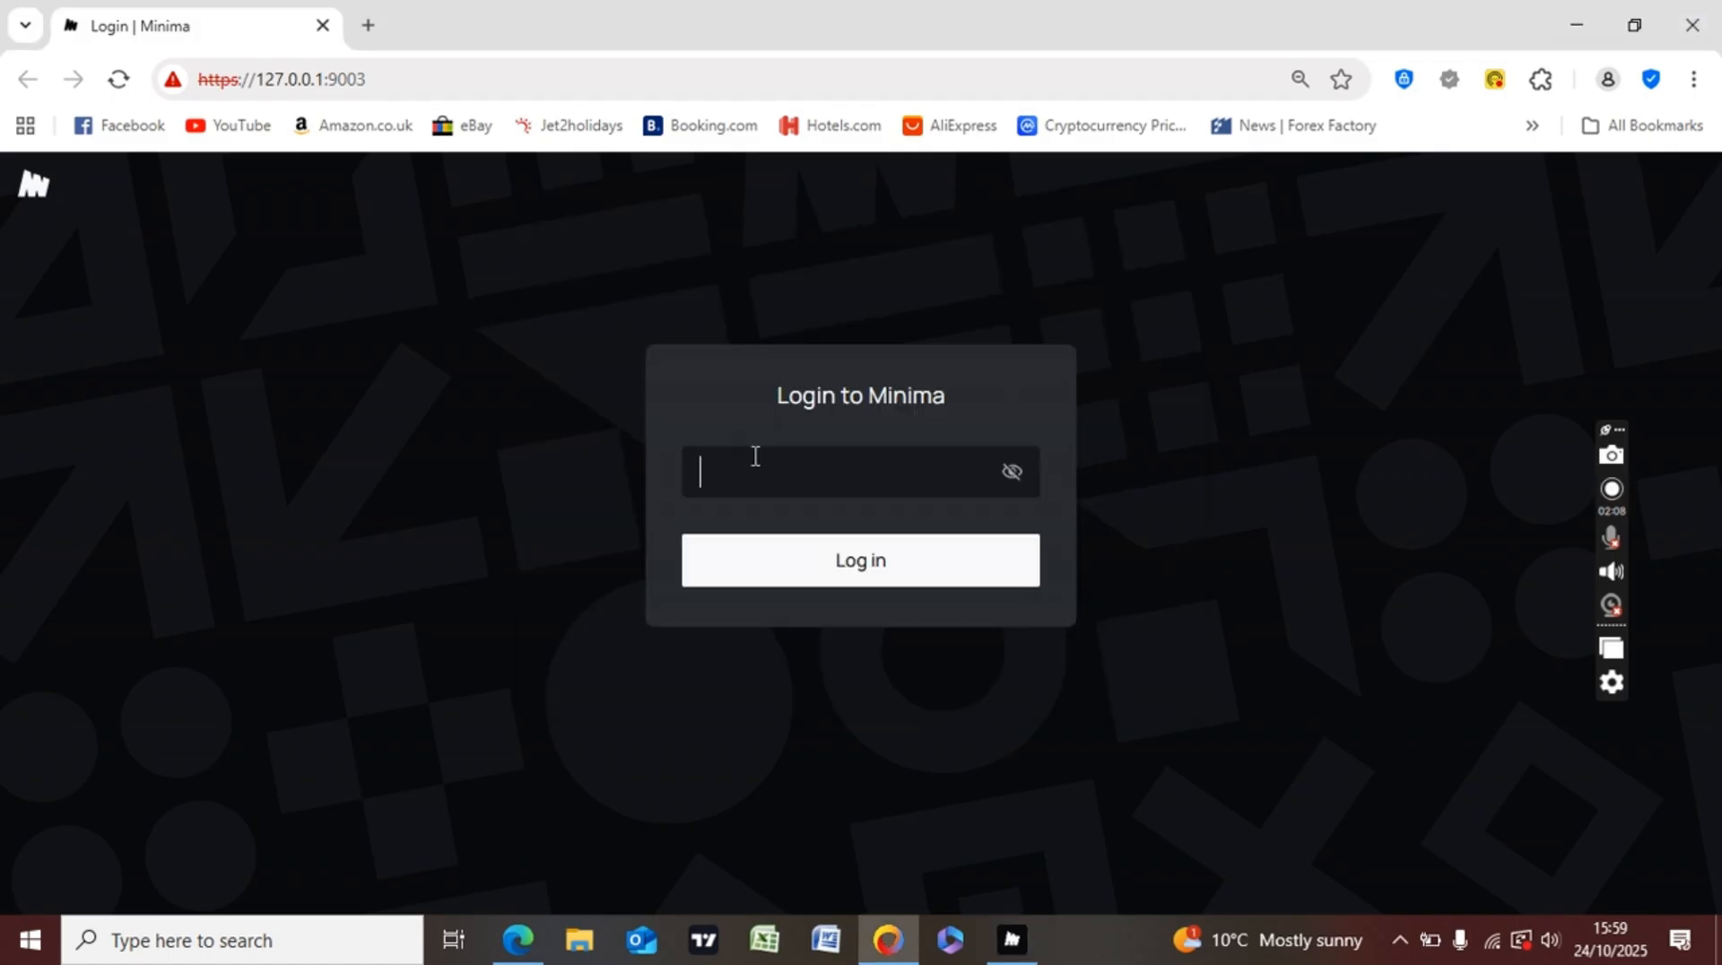
key(ctrl+v)
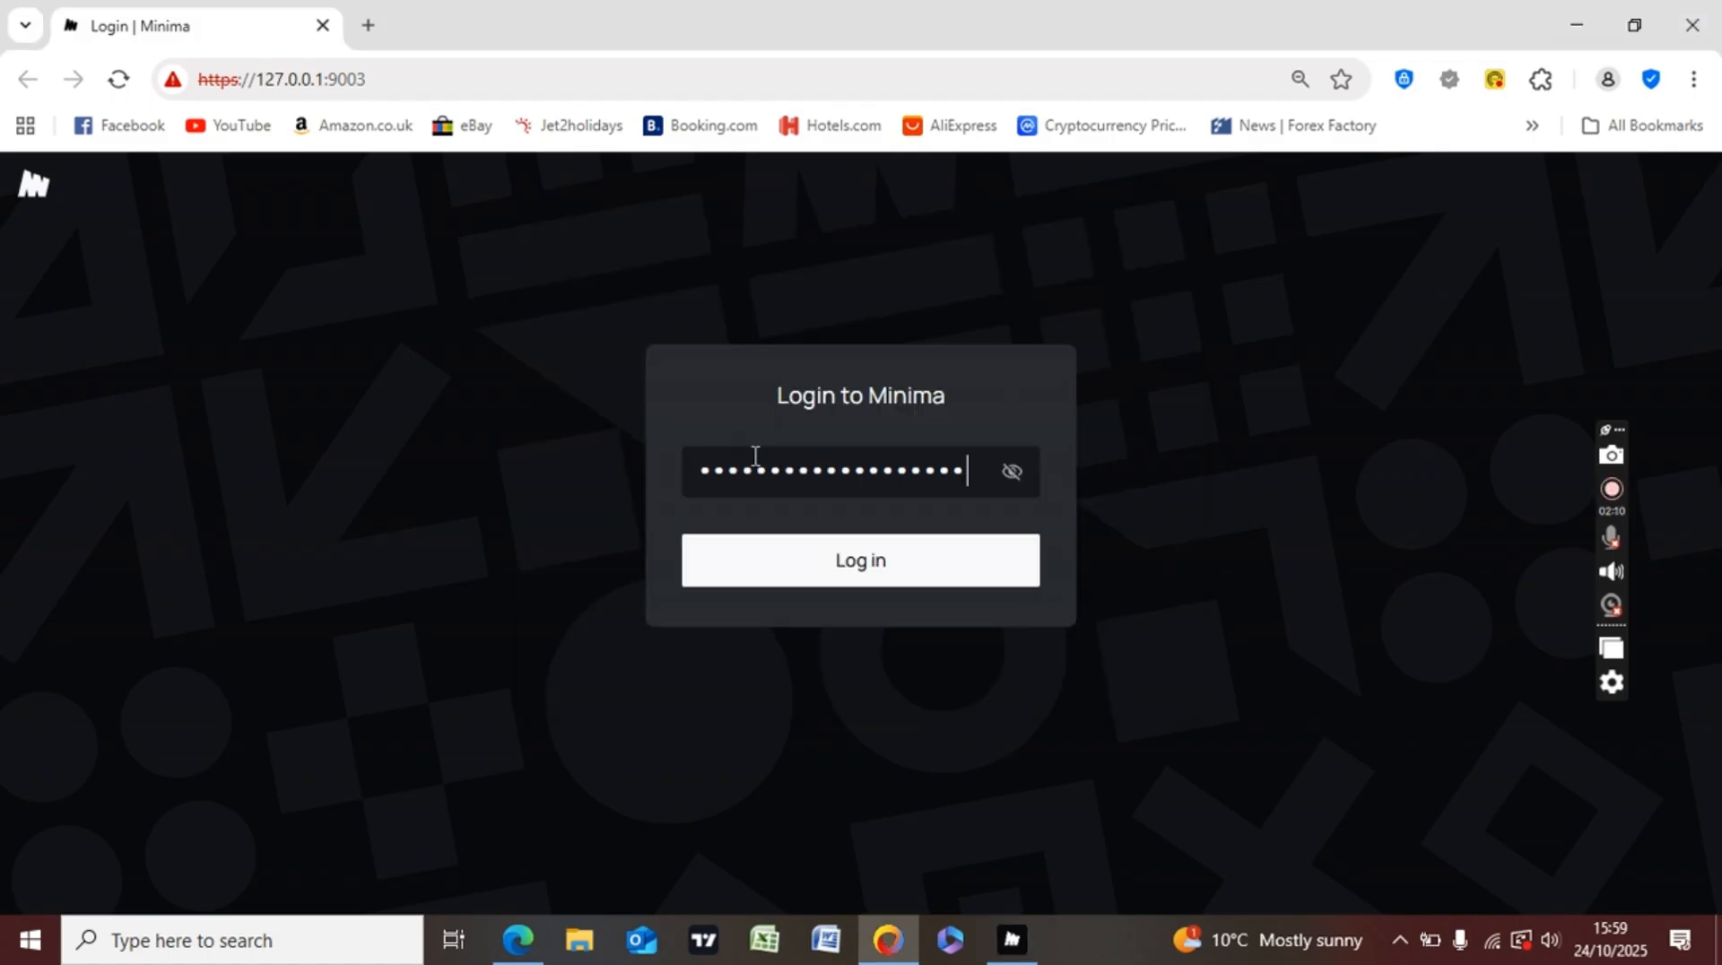
click(1010, 473)
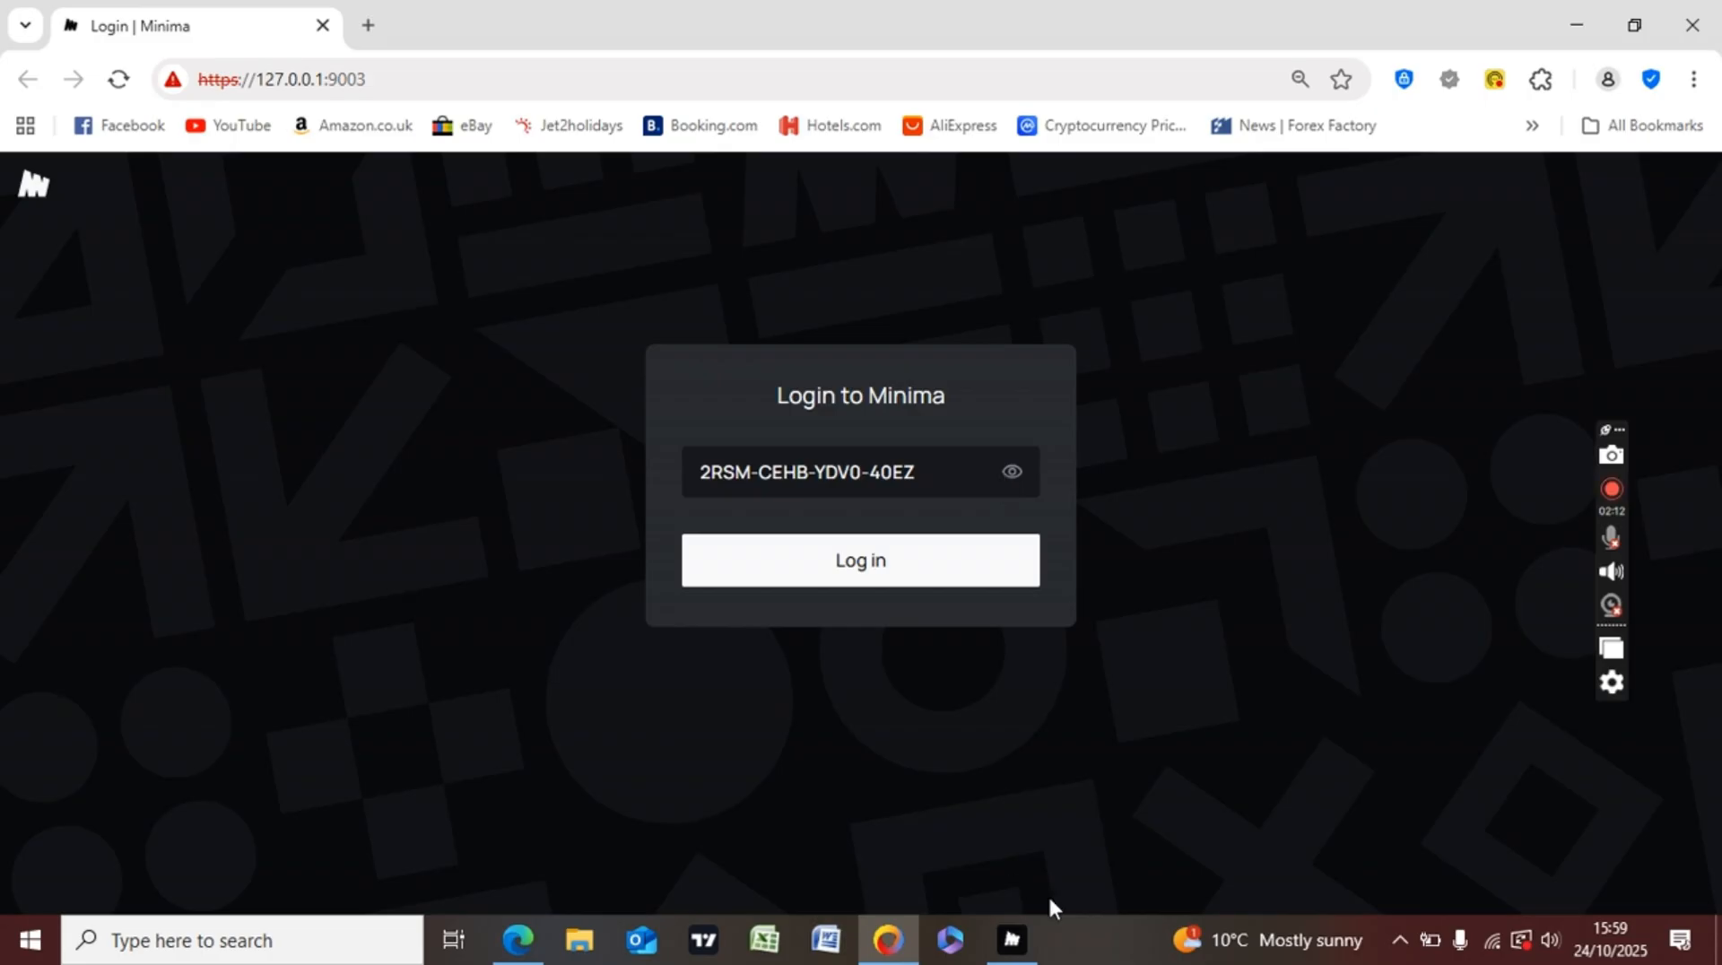
mouse_move(1024, 940)
- Log in, then flip through app pages 2, 3 and 1 before returning to page 2
click(814, 579)
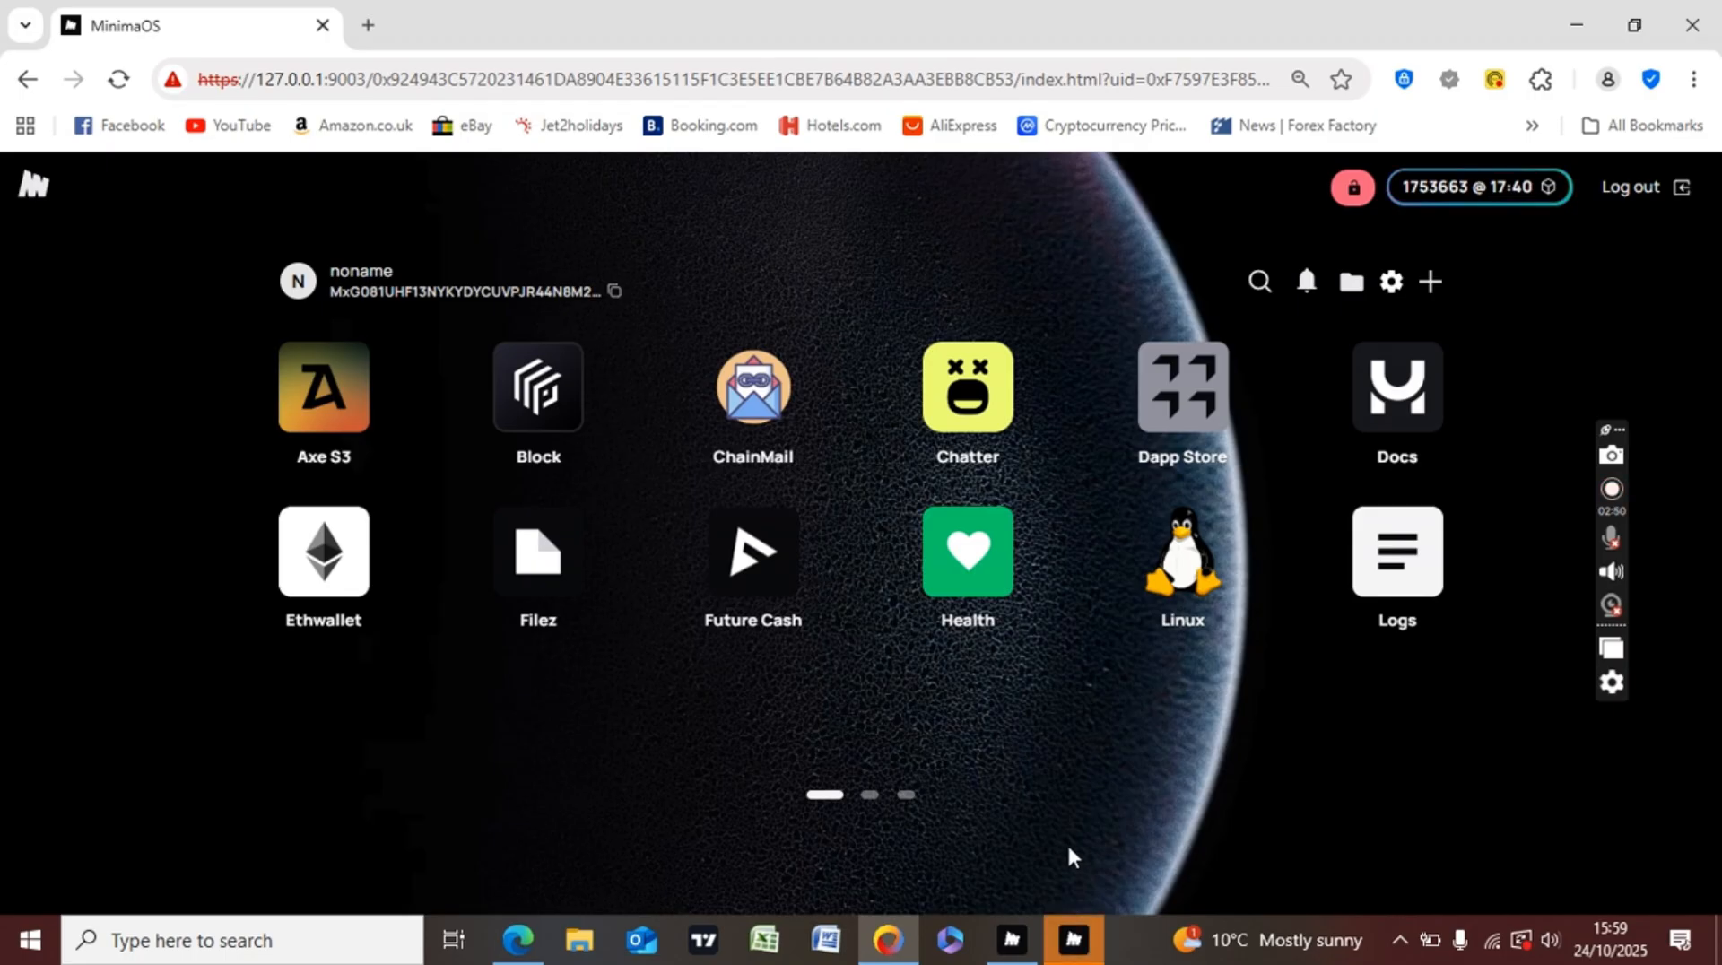
click(878, 809)
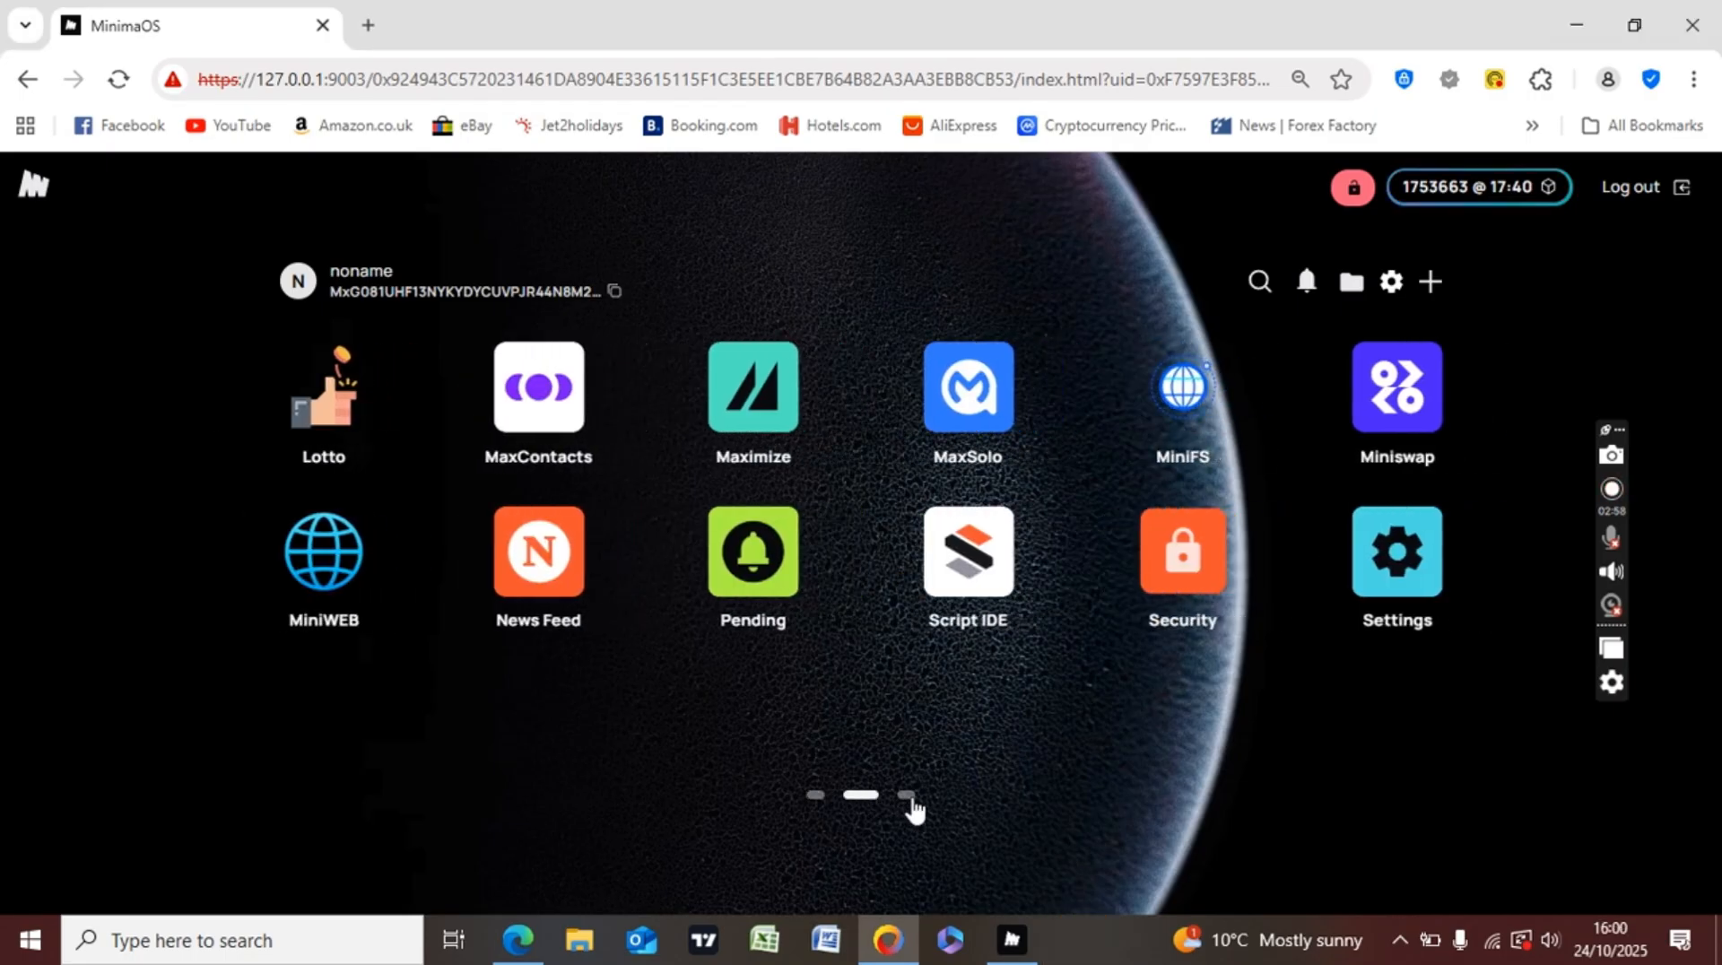
click(912, 808)
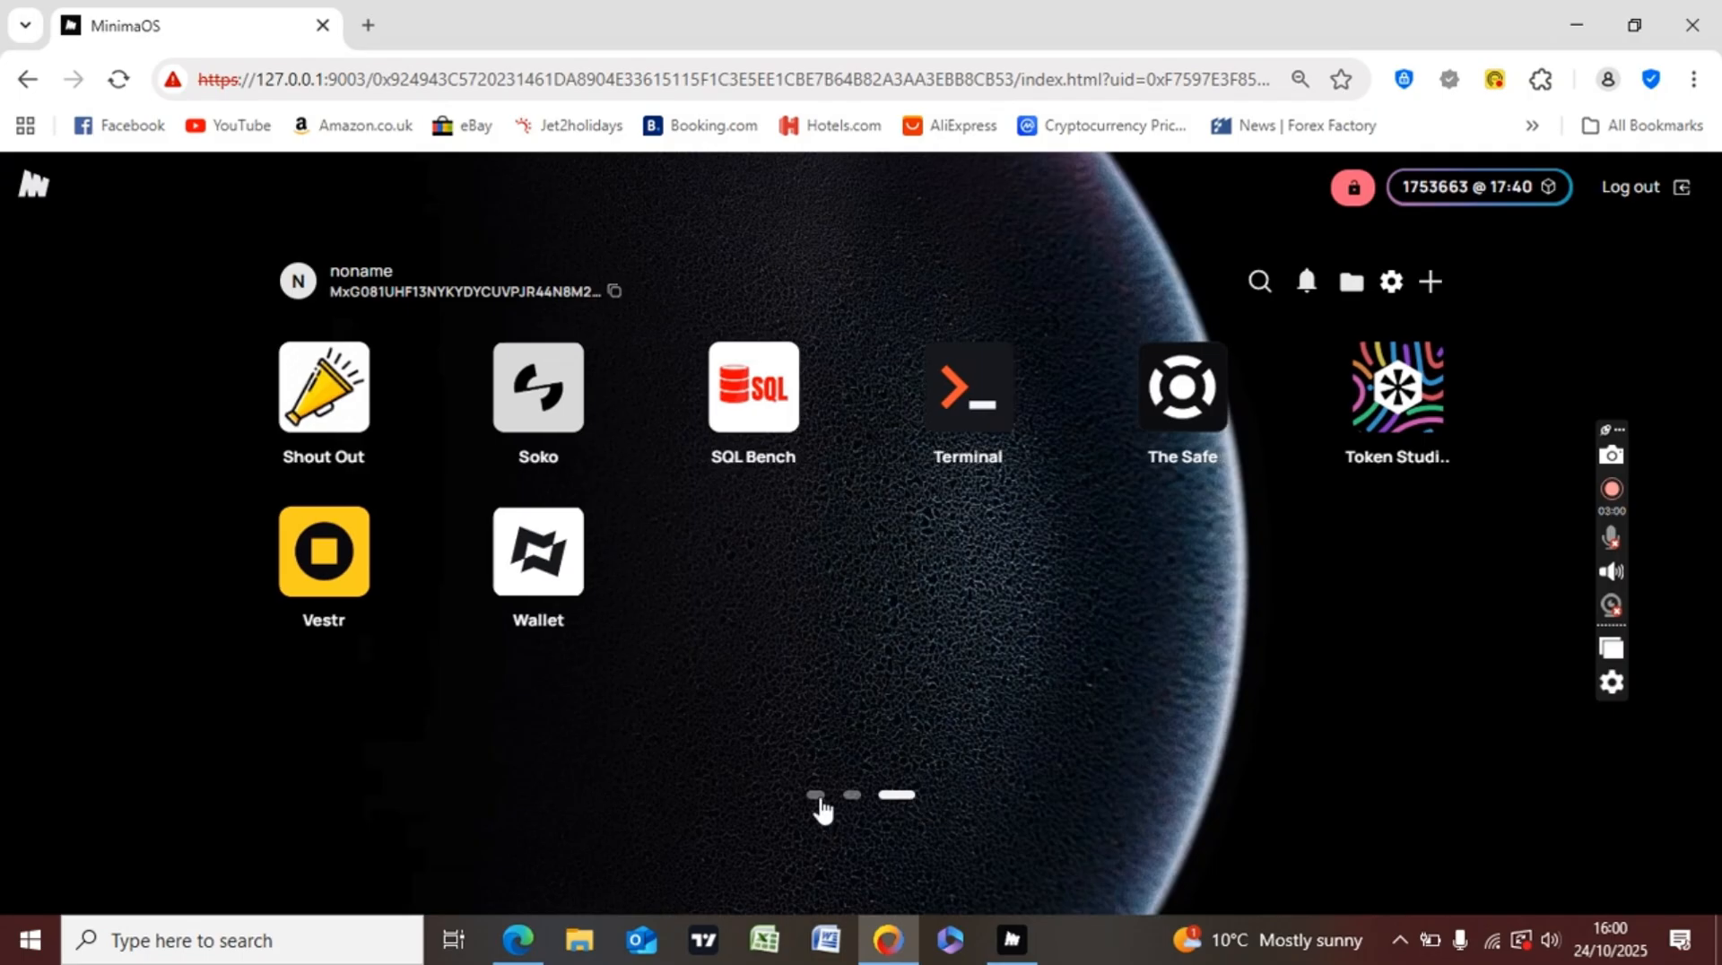
click(820, 801)
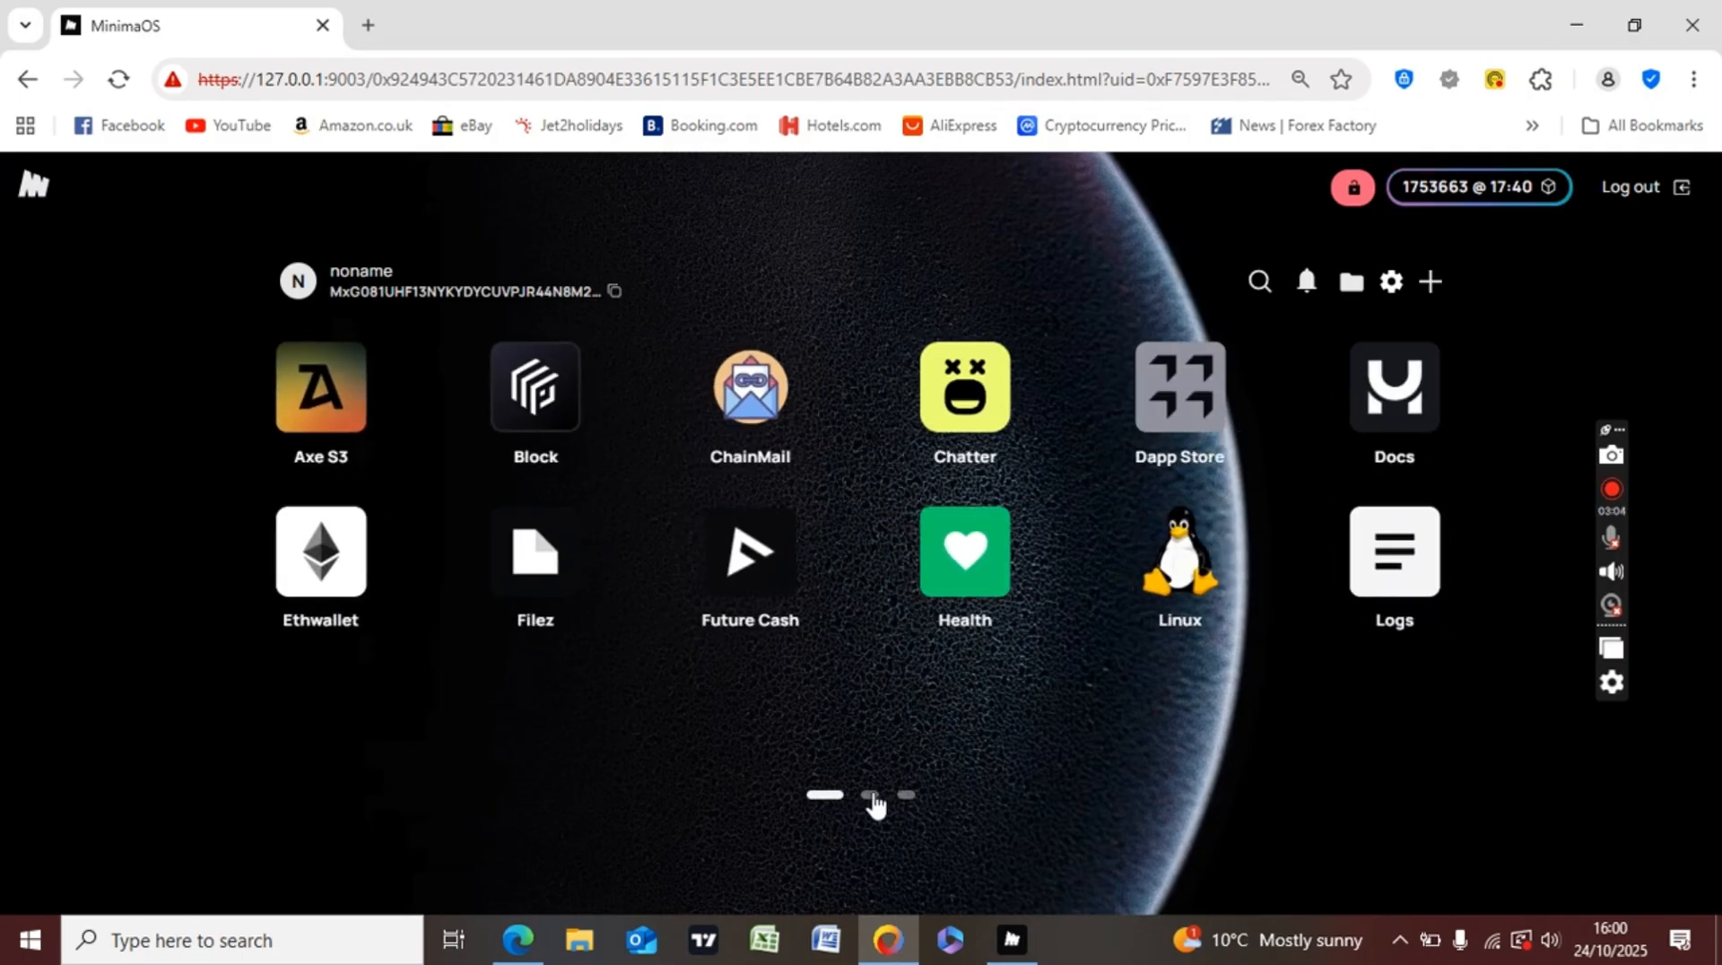
click(869, 797)
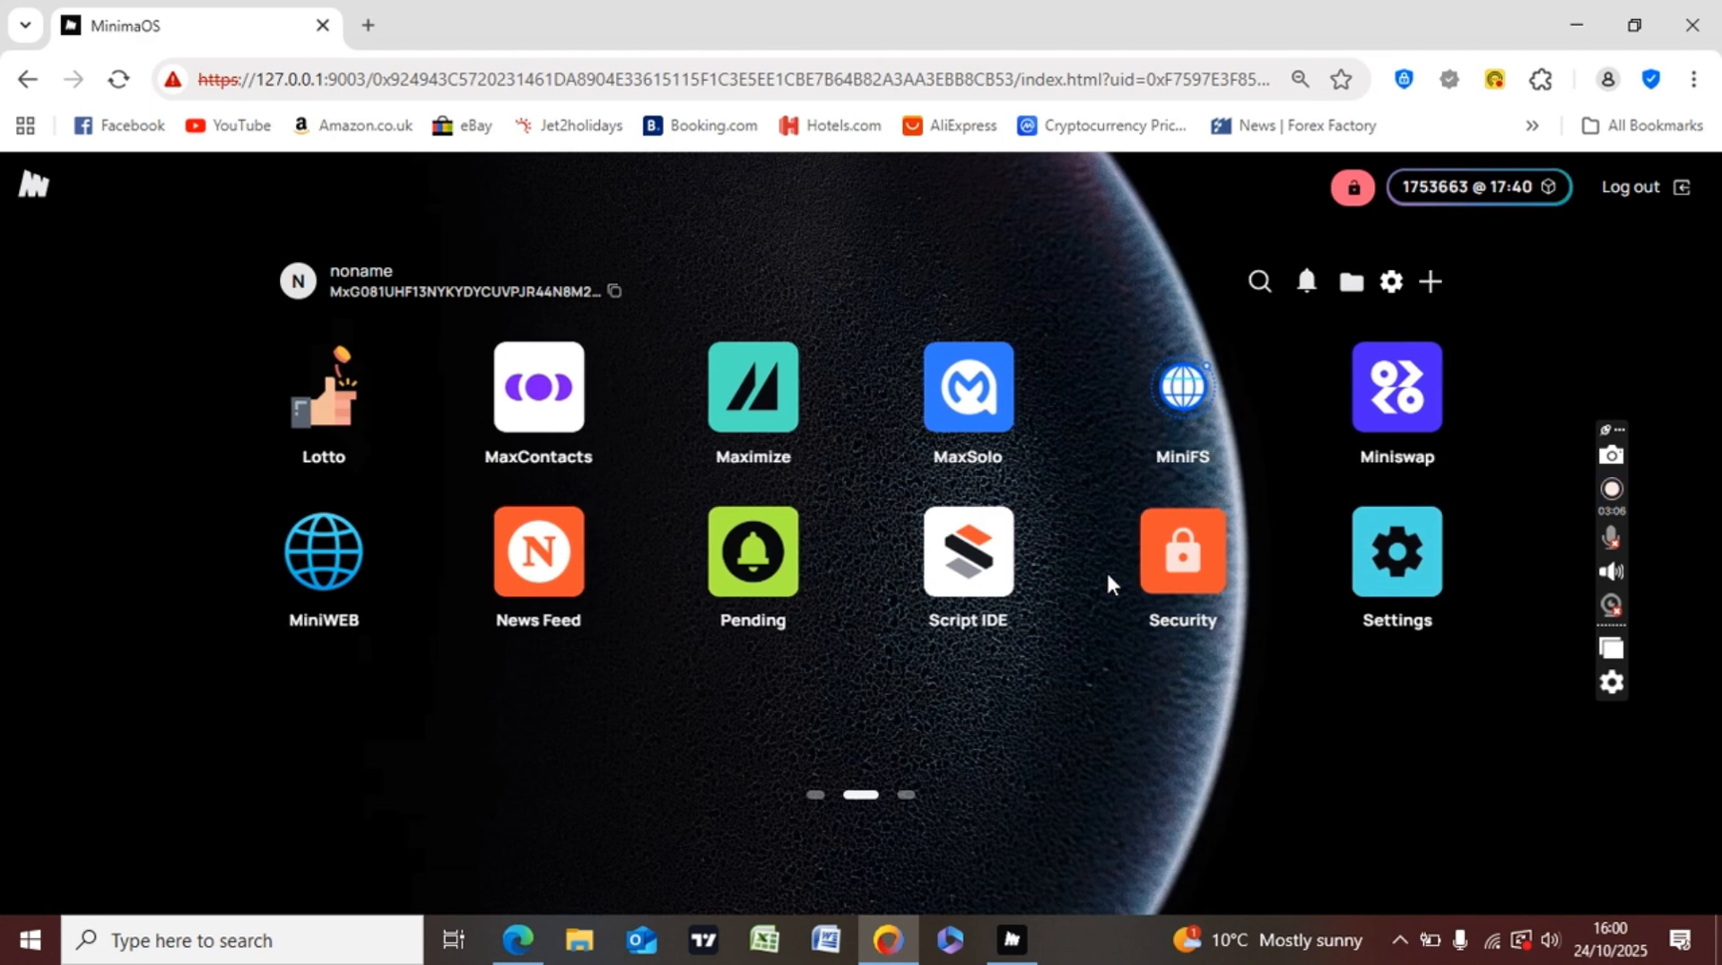
- Open the Security app, preview past its welcome screen, and go back to it
click(1164, 579)
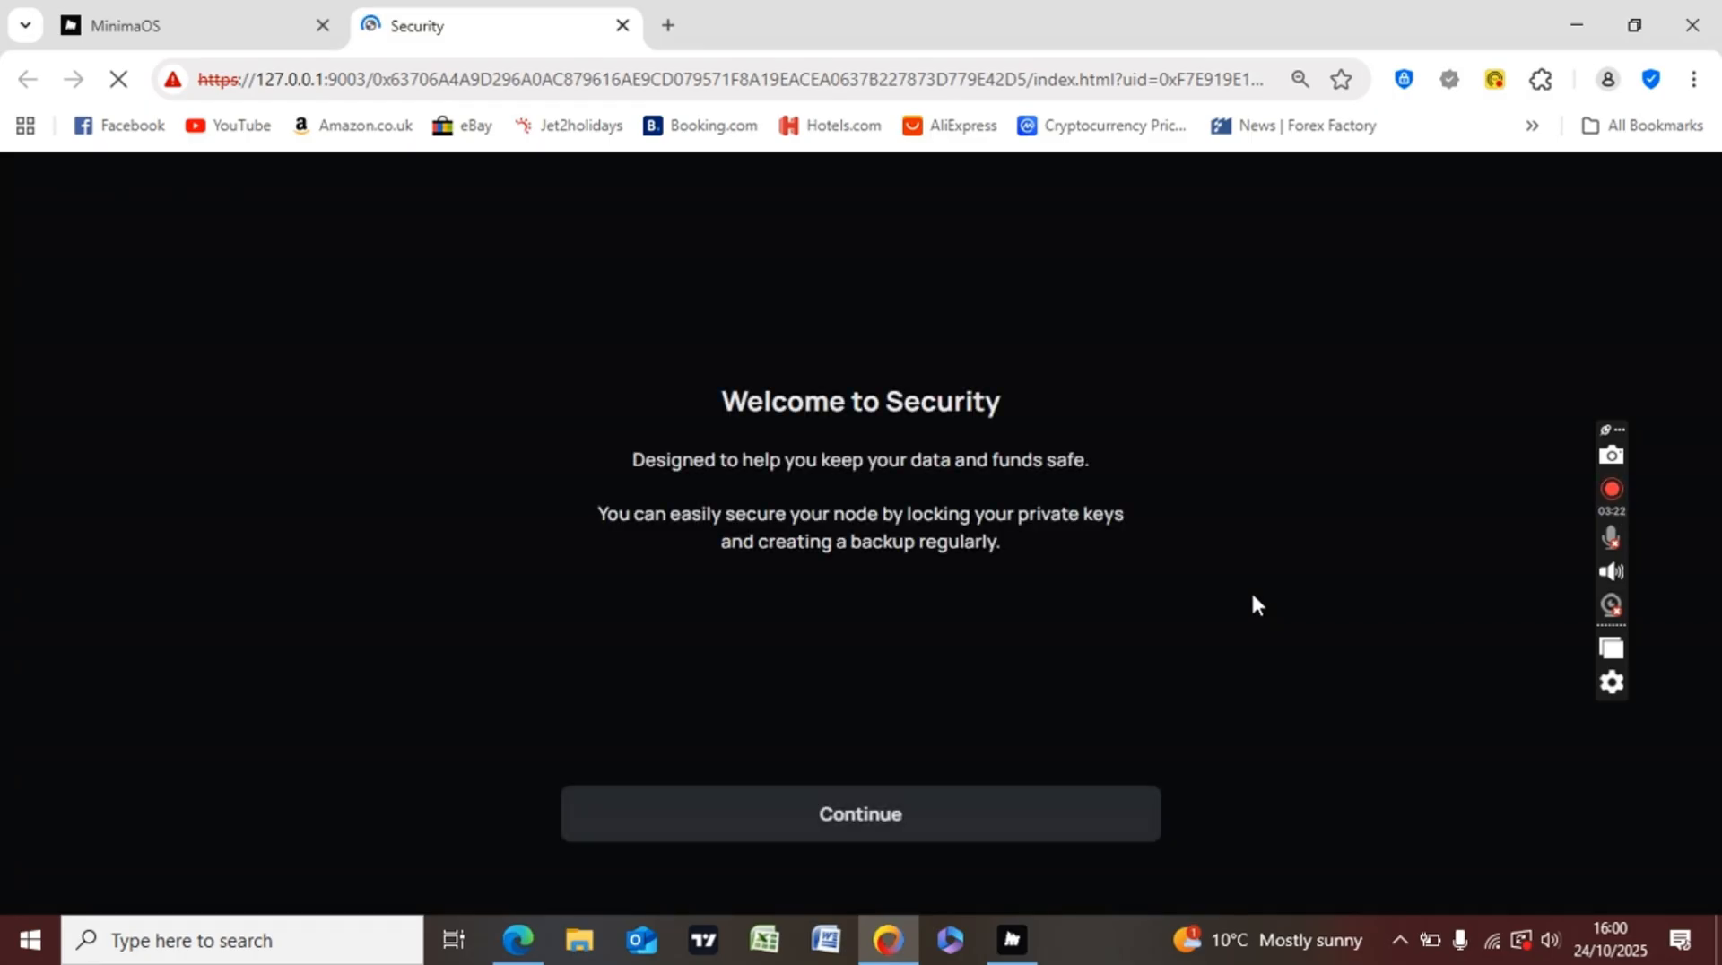
click(910, 807)
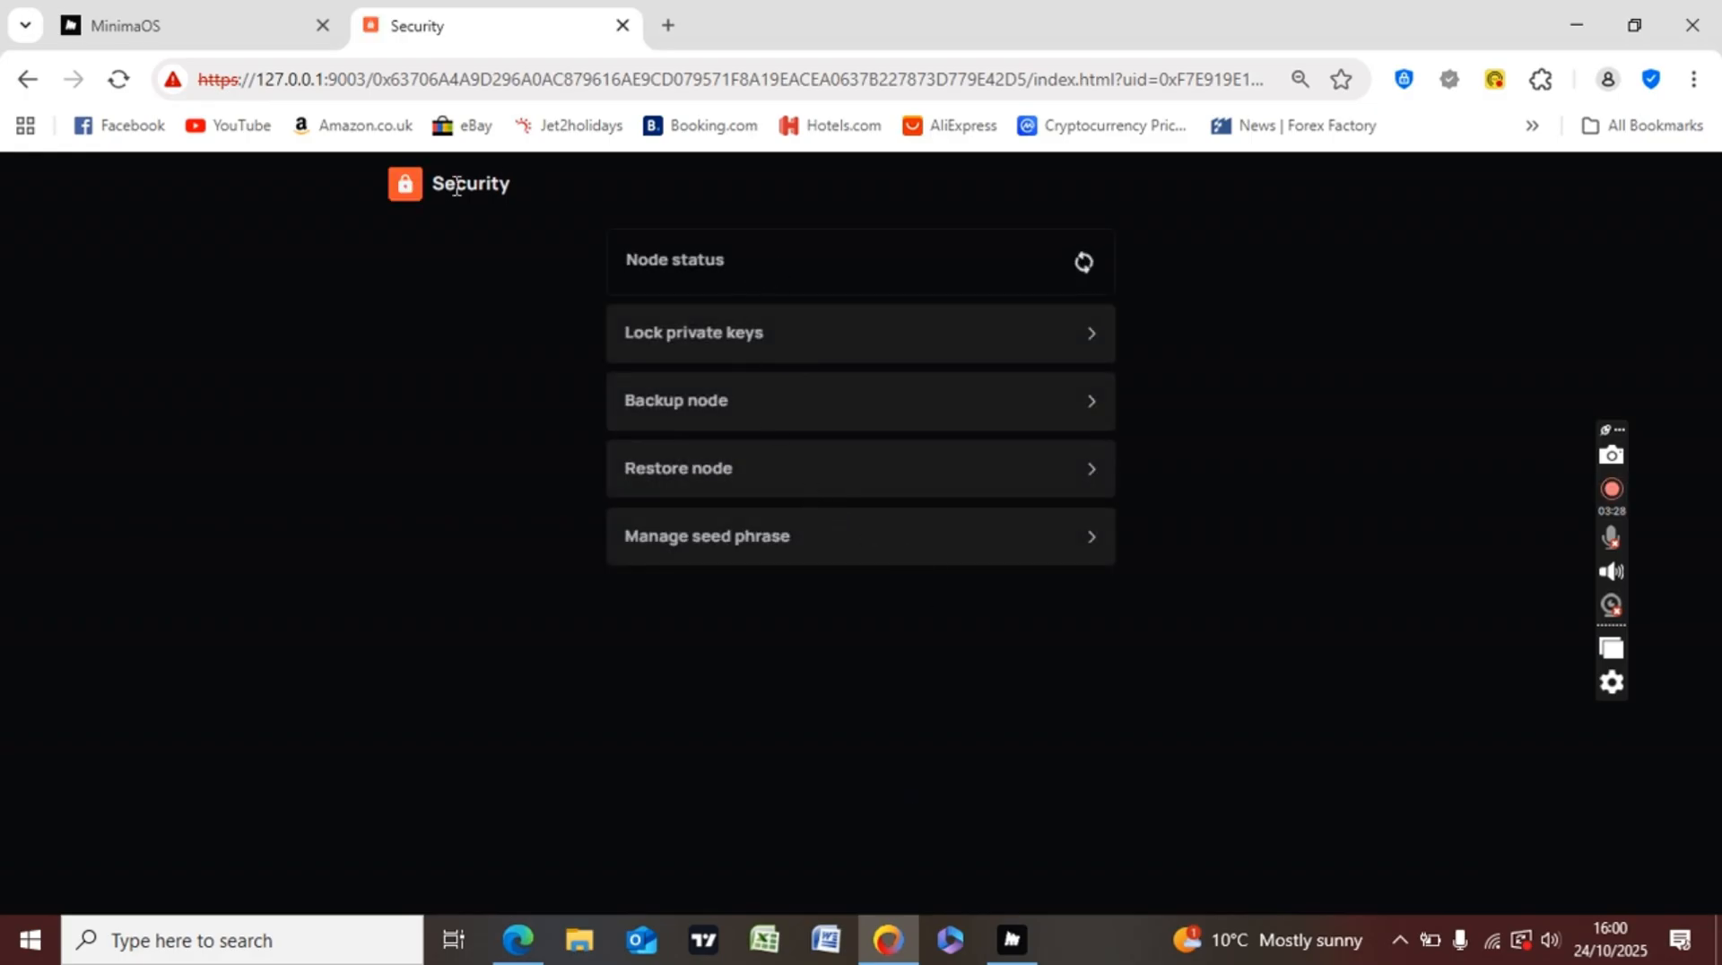
click(32, 77)
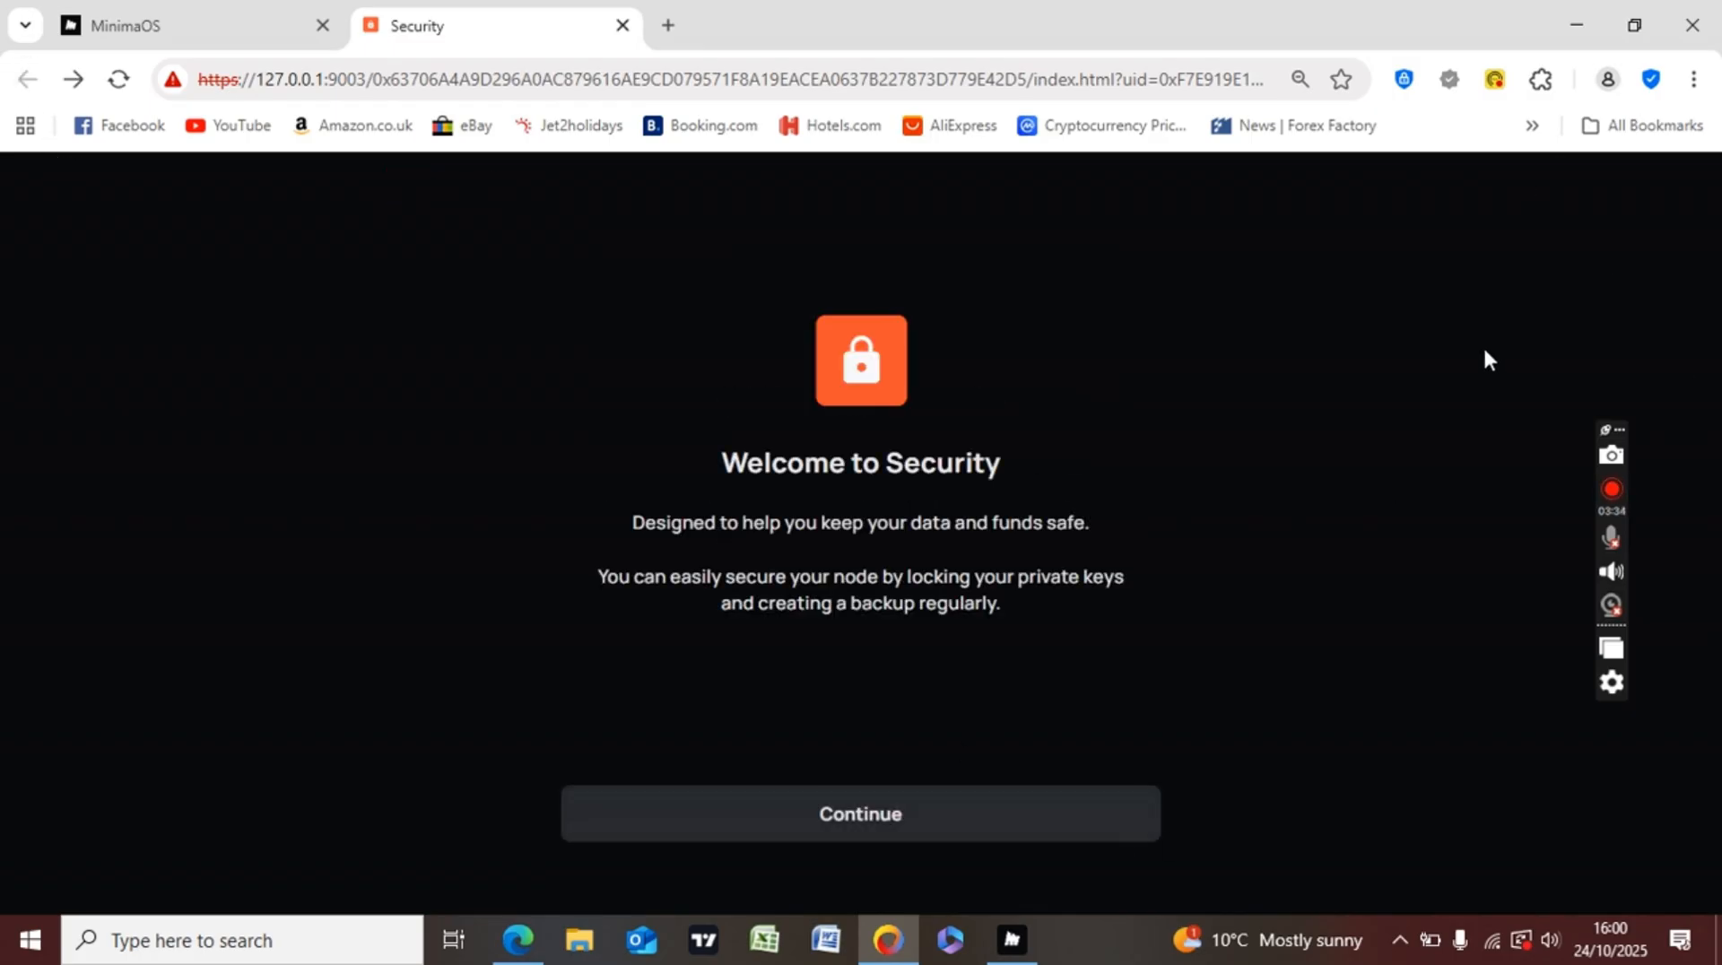
- Zoom the Security page out to 80%, glance at the home tab, and return
click(1694, 79)
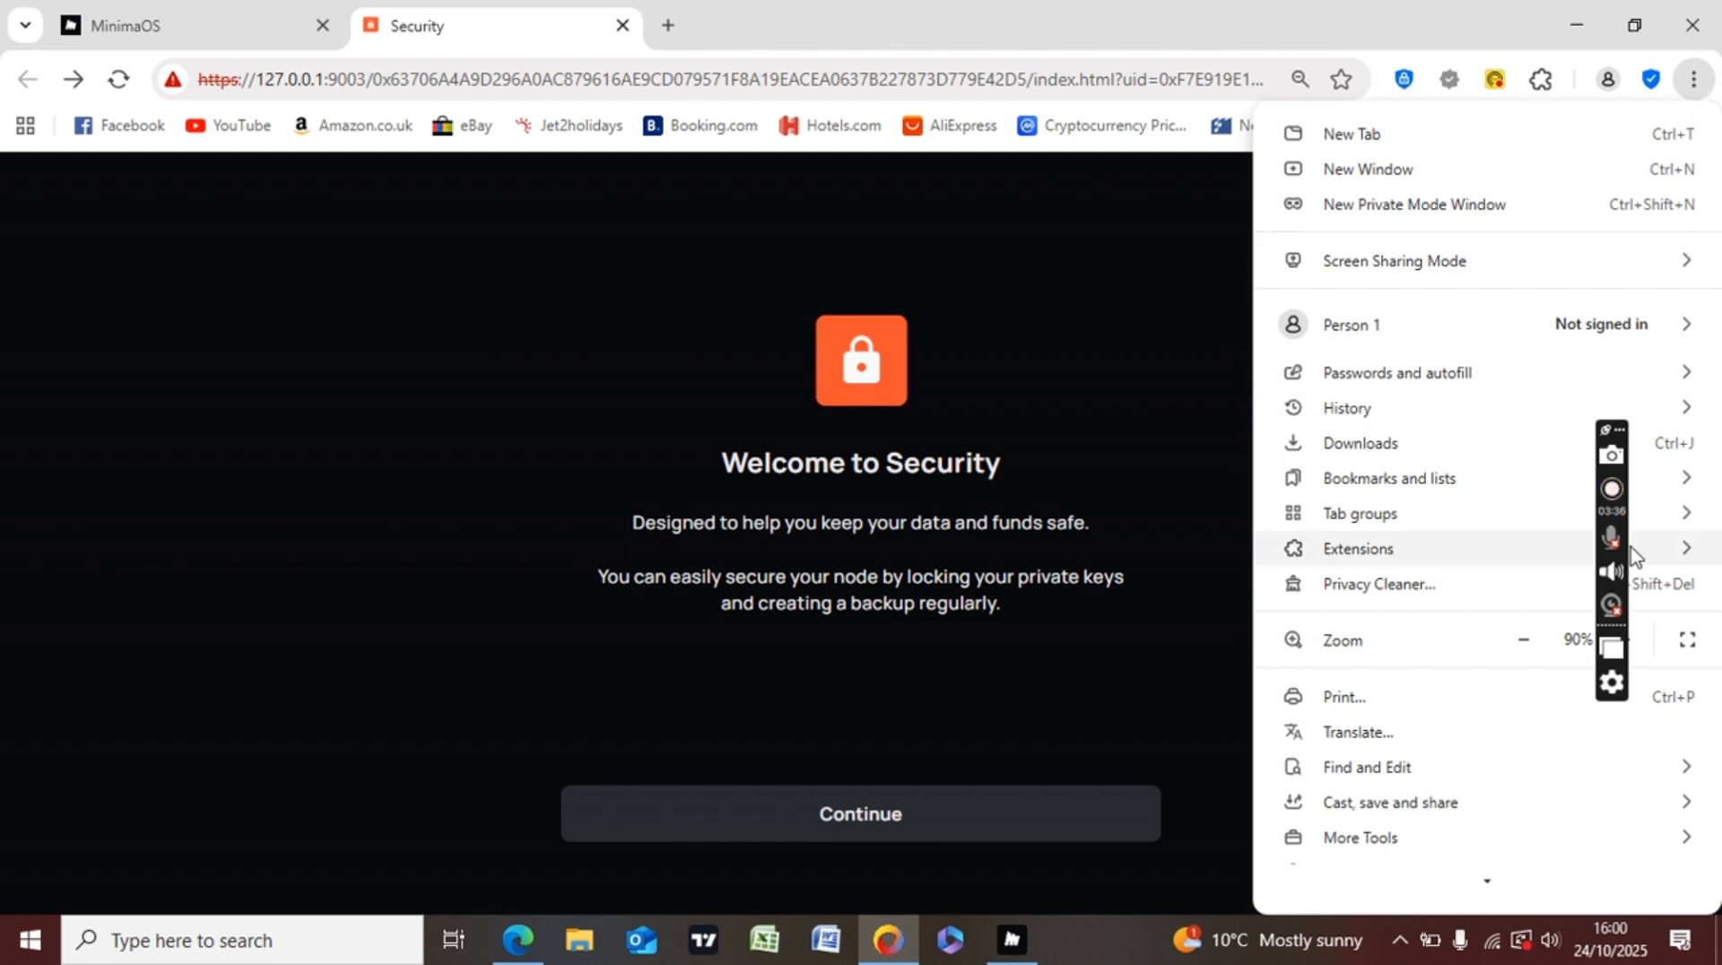
click(1525, 645)
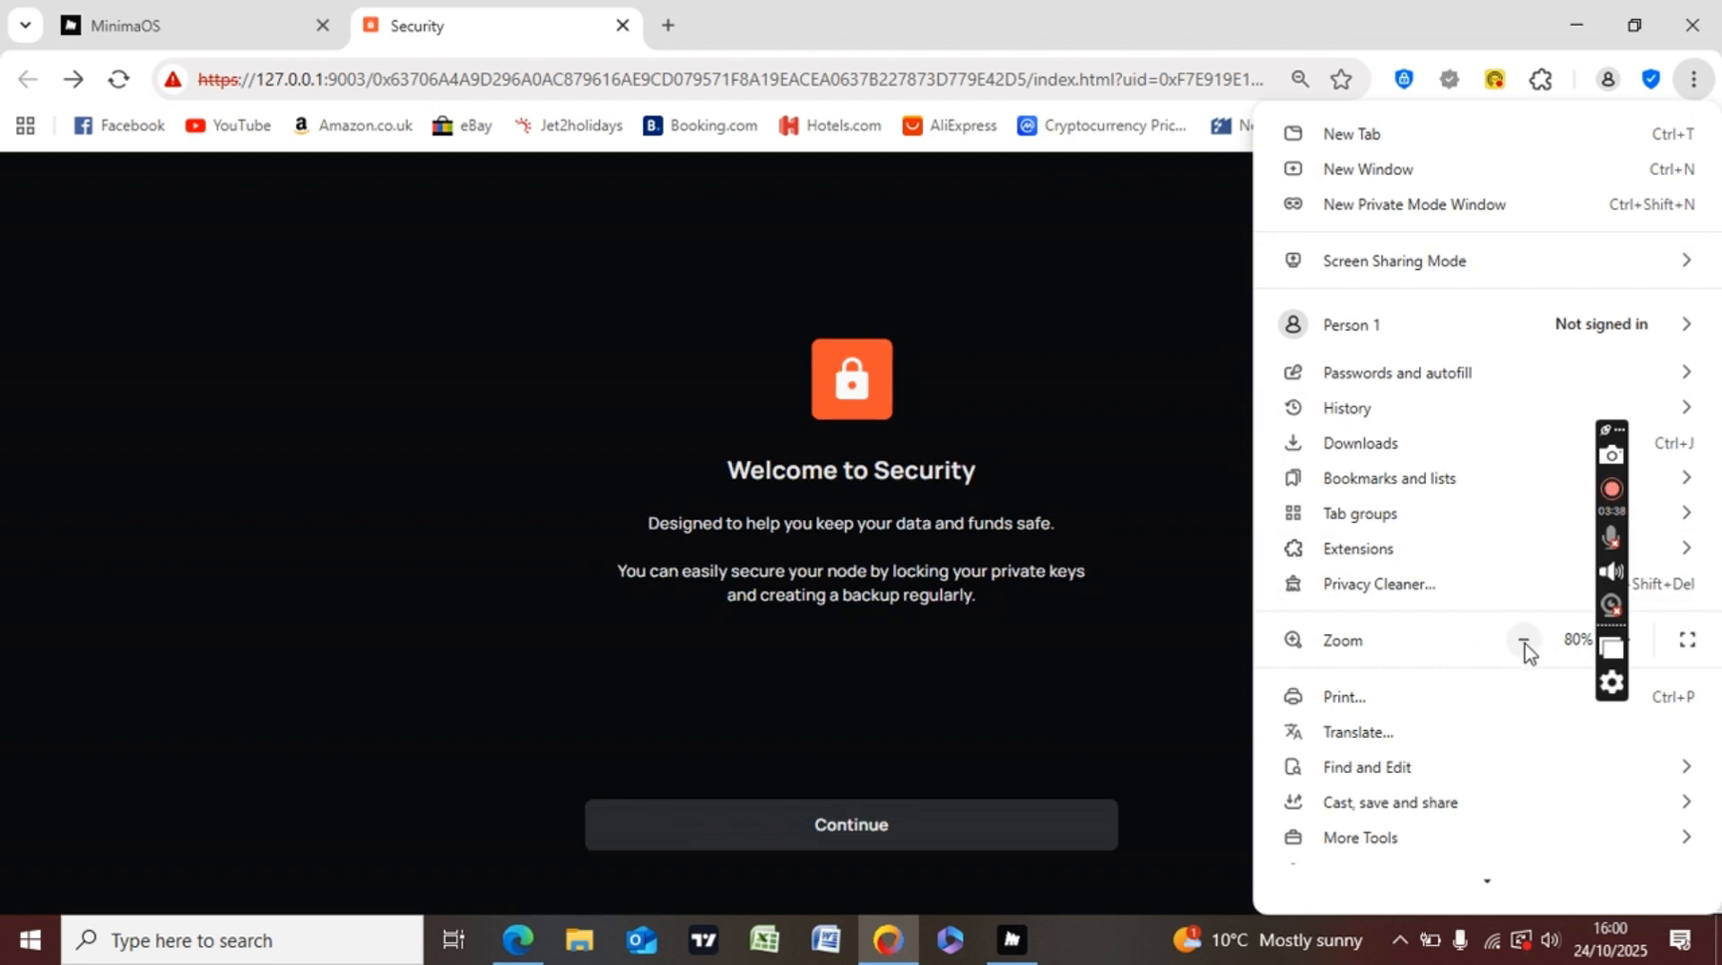
click(1170, 477)
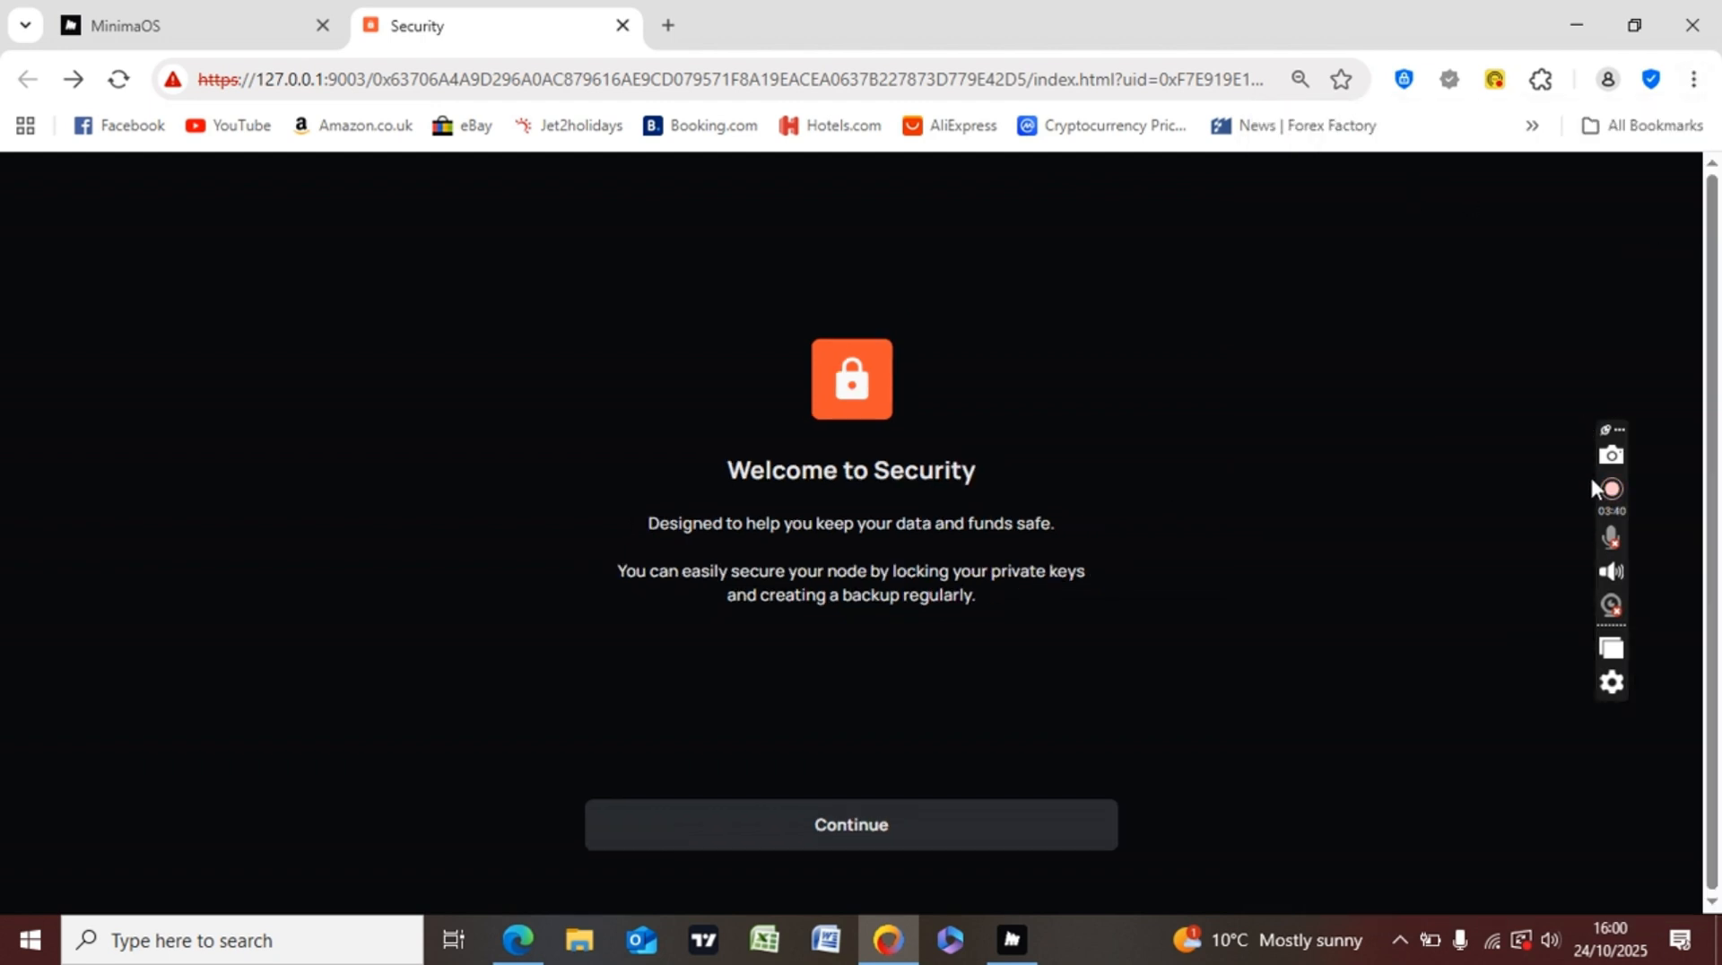
click(214, 12)
click(488, 23)
- Close the Security tab and open the Settings app, scrolling down its options
click(622, 27)
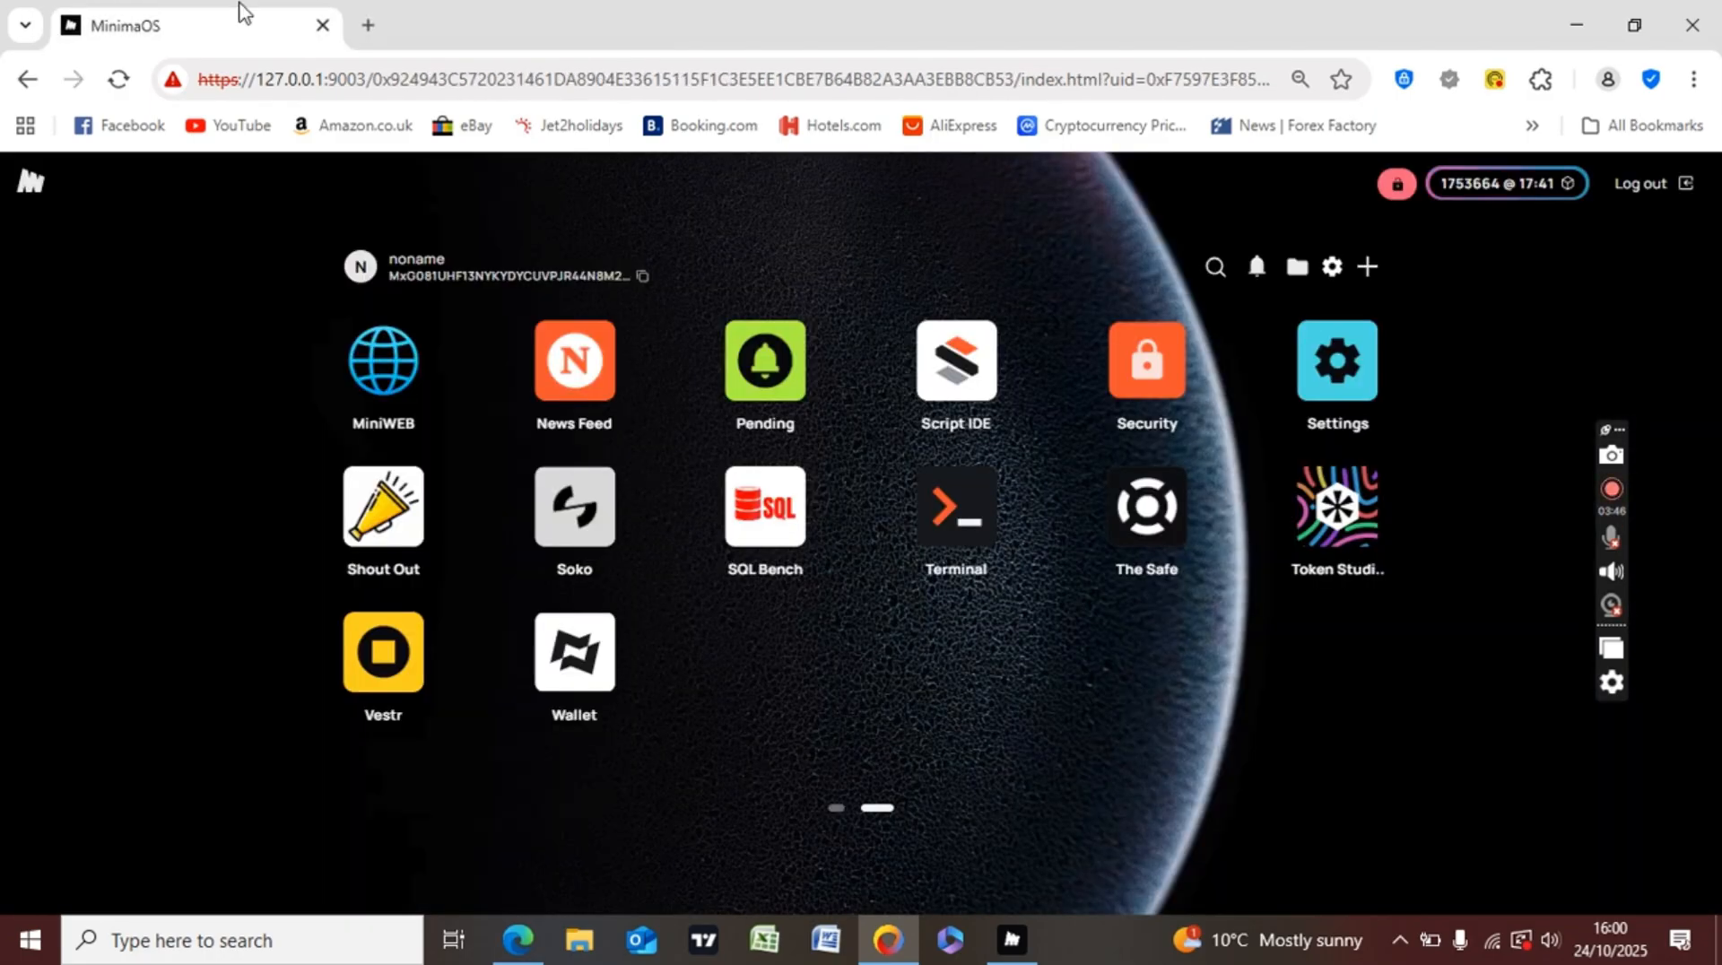
click(1326, 359)
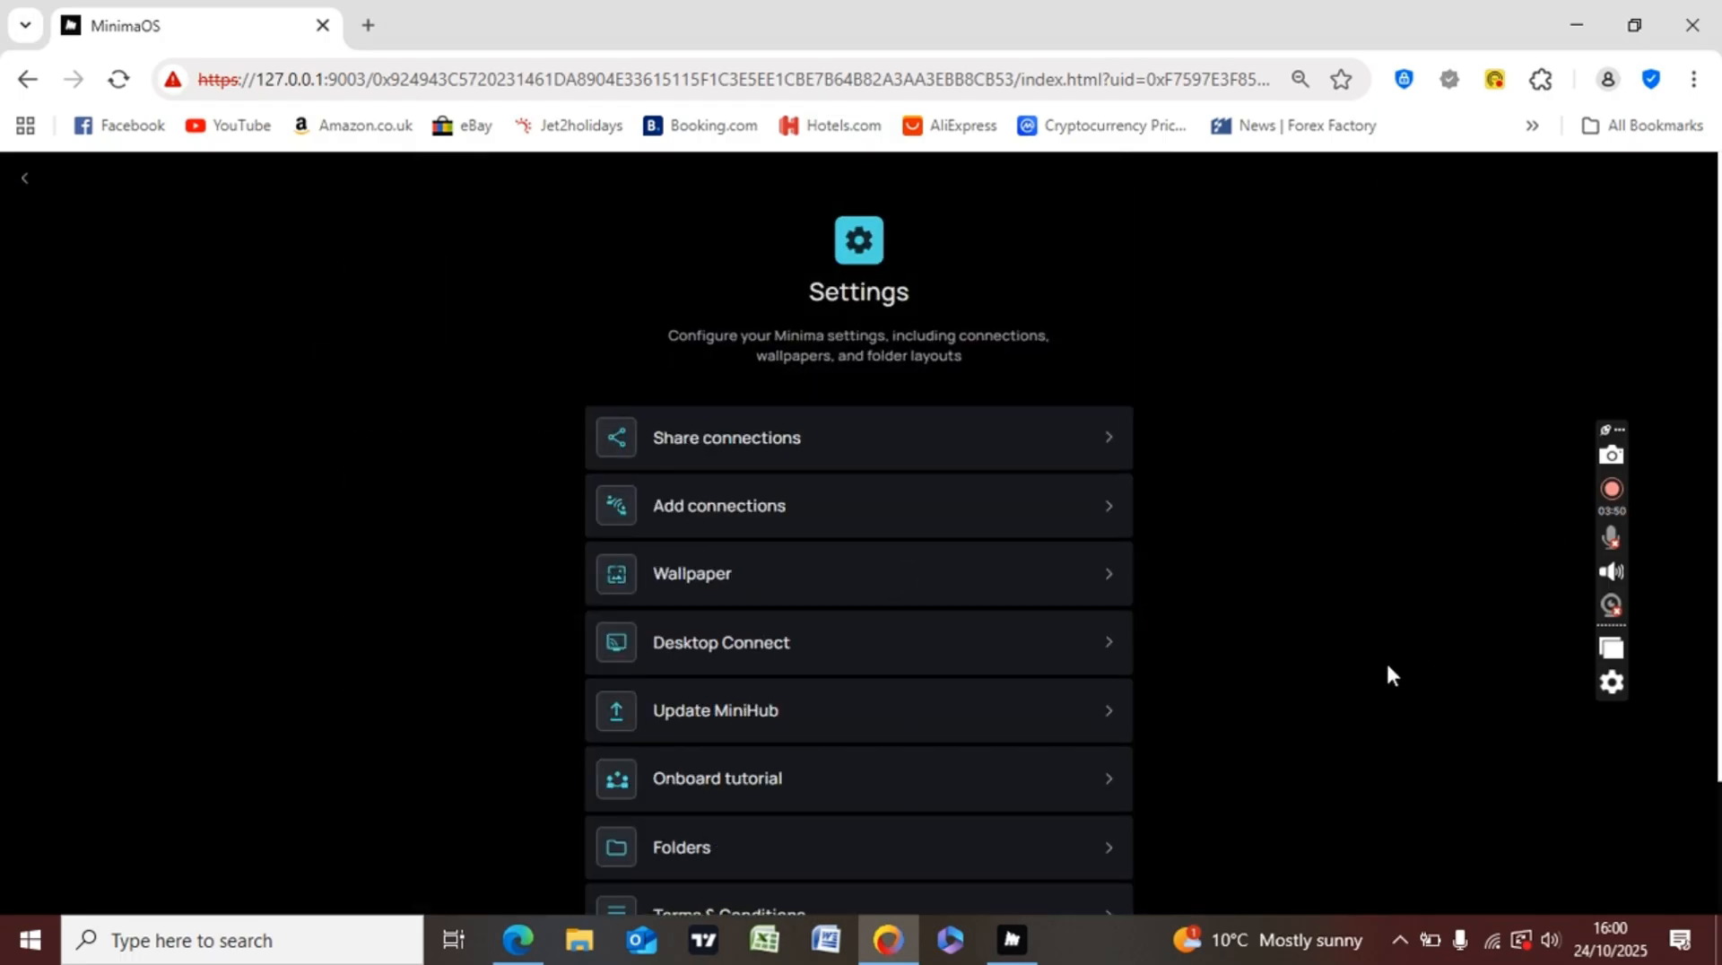
scroll(858, 538, down, 1)
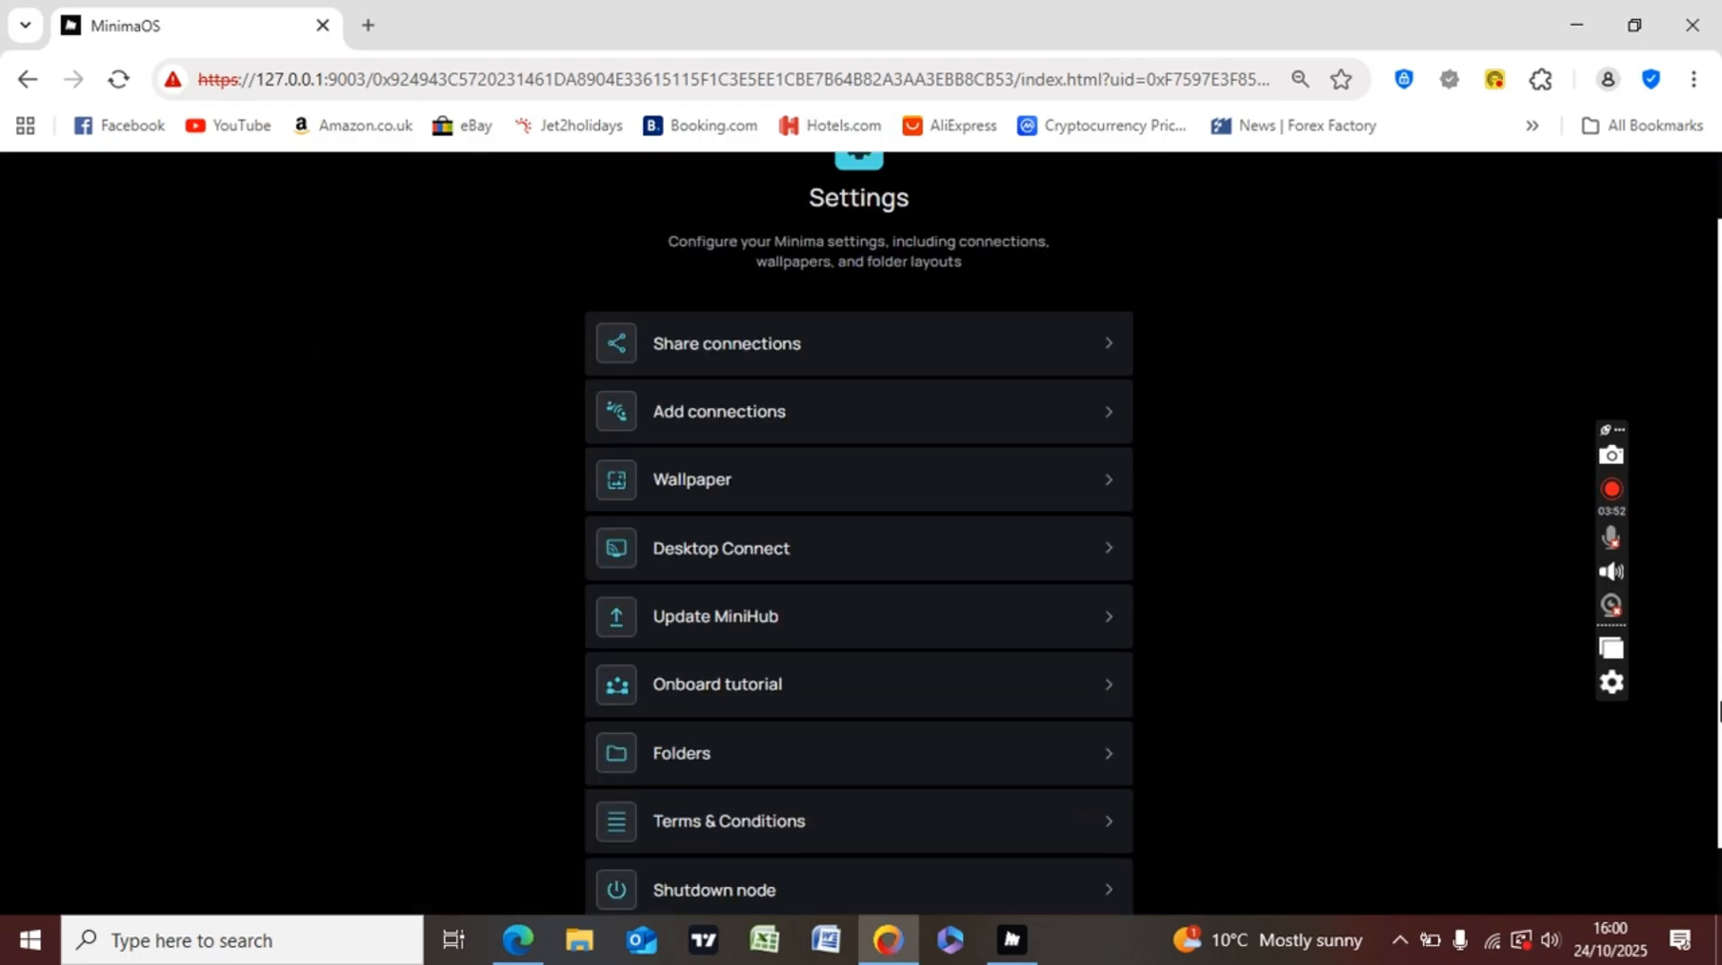
scroll(859, 538, down, 1)
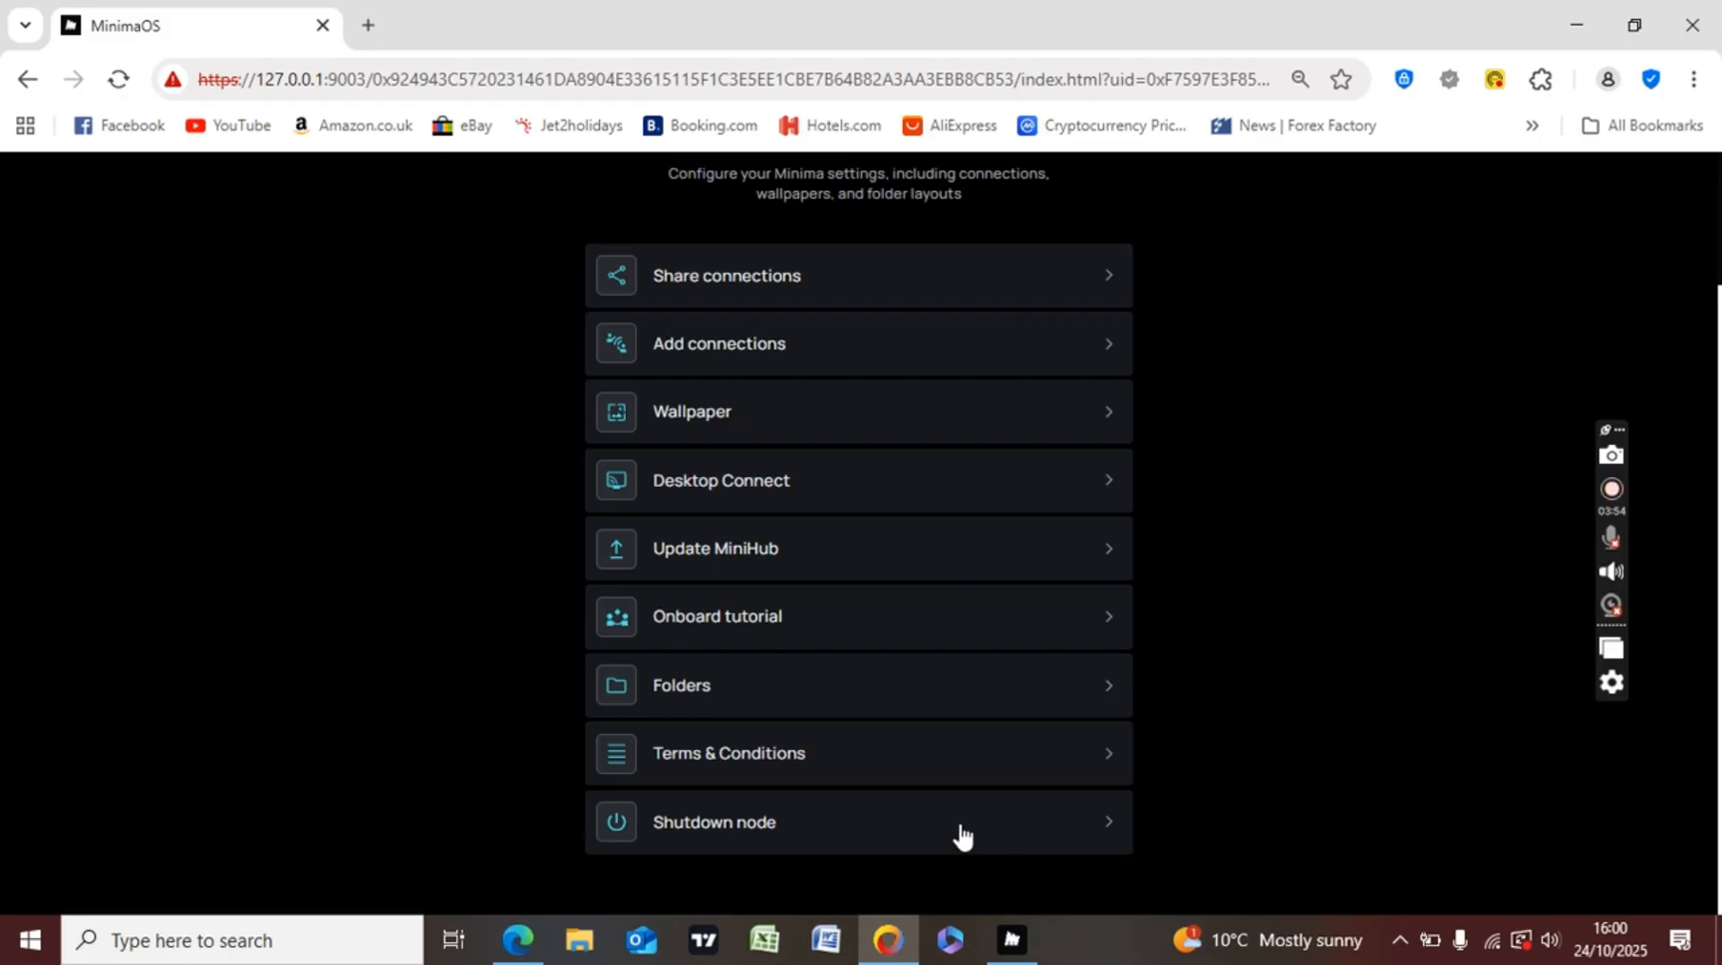
- Cancel the Shutdown node prompt, view Terms & Conditions, and return to the Settings list
click(814, 832)
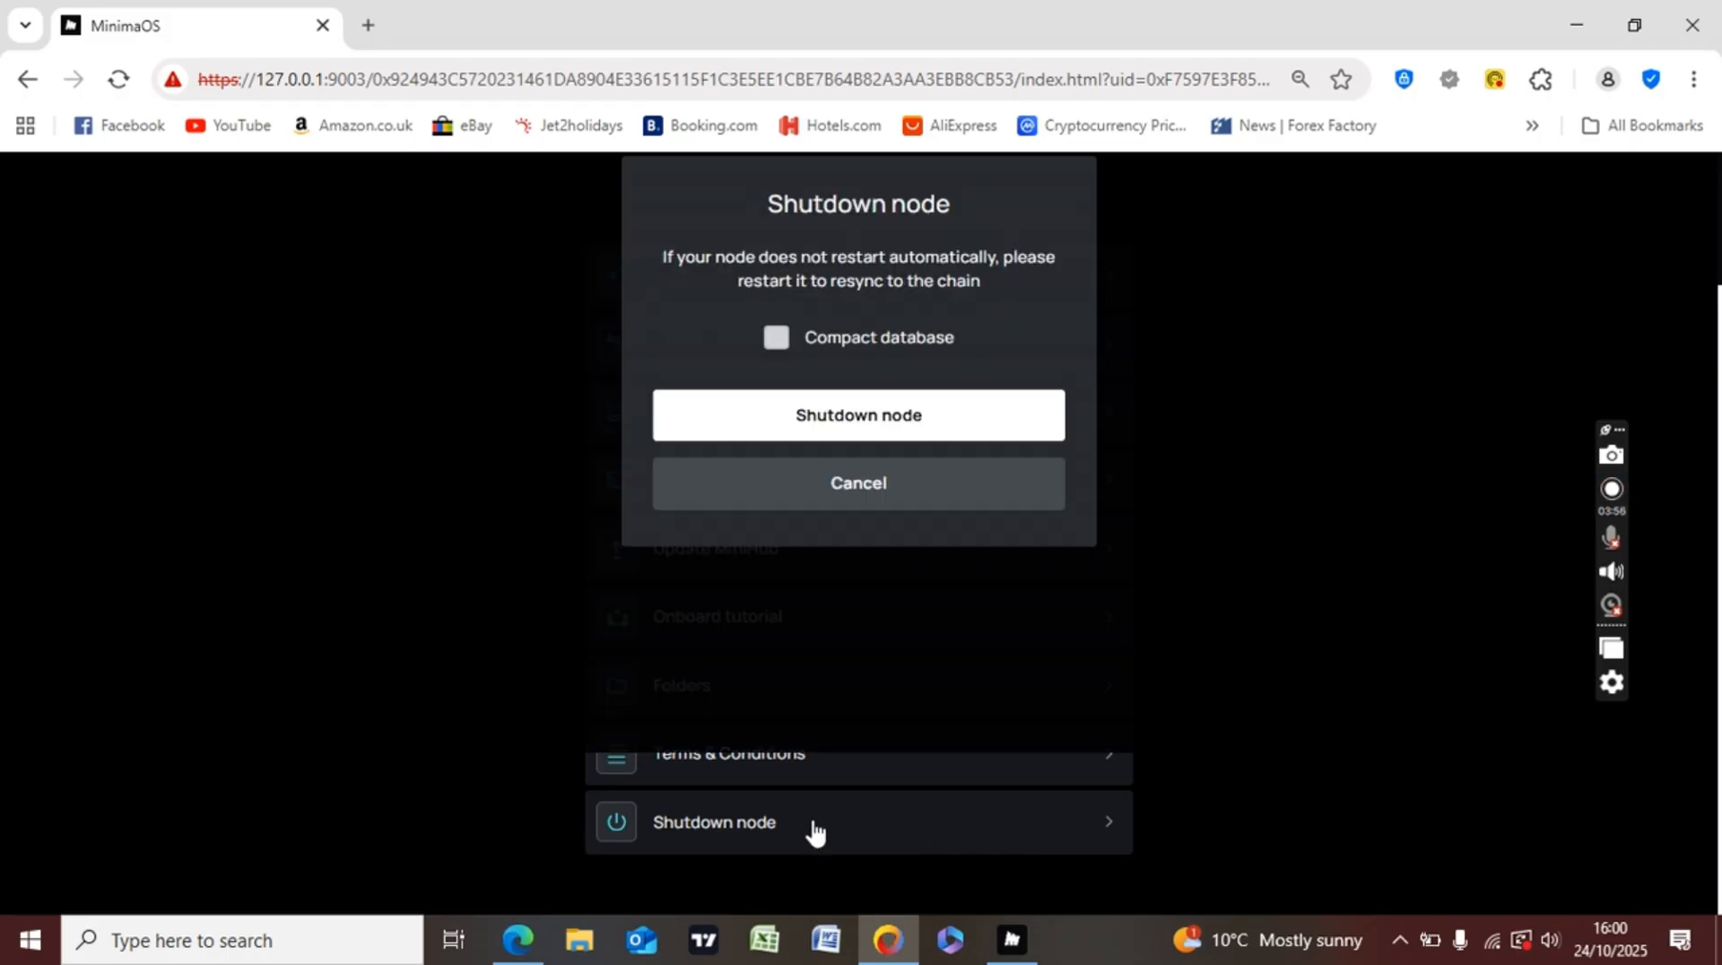
click(845, 484)
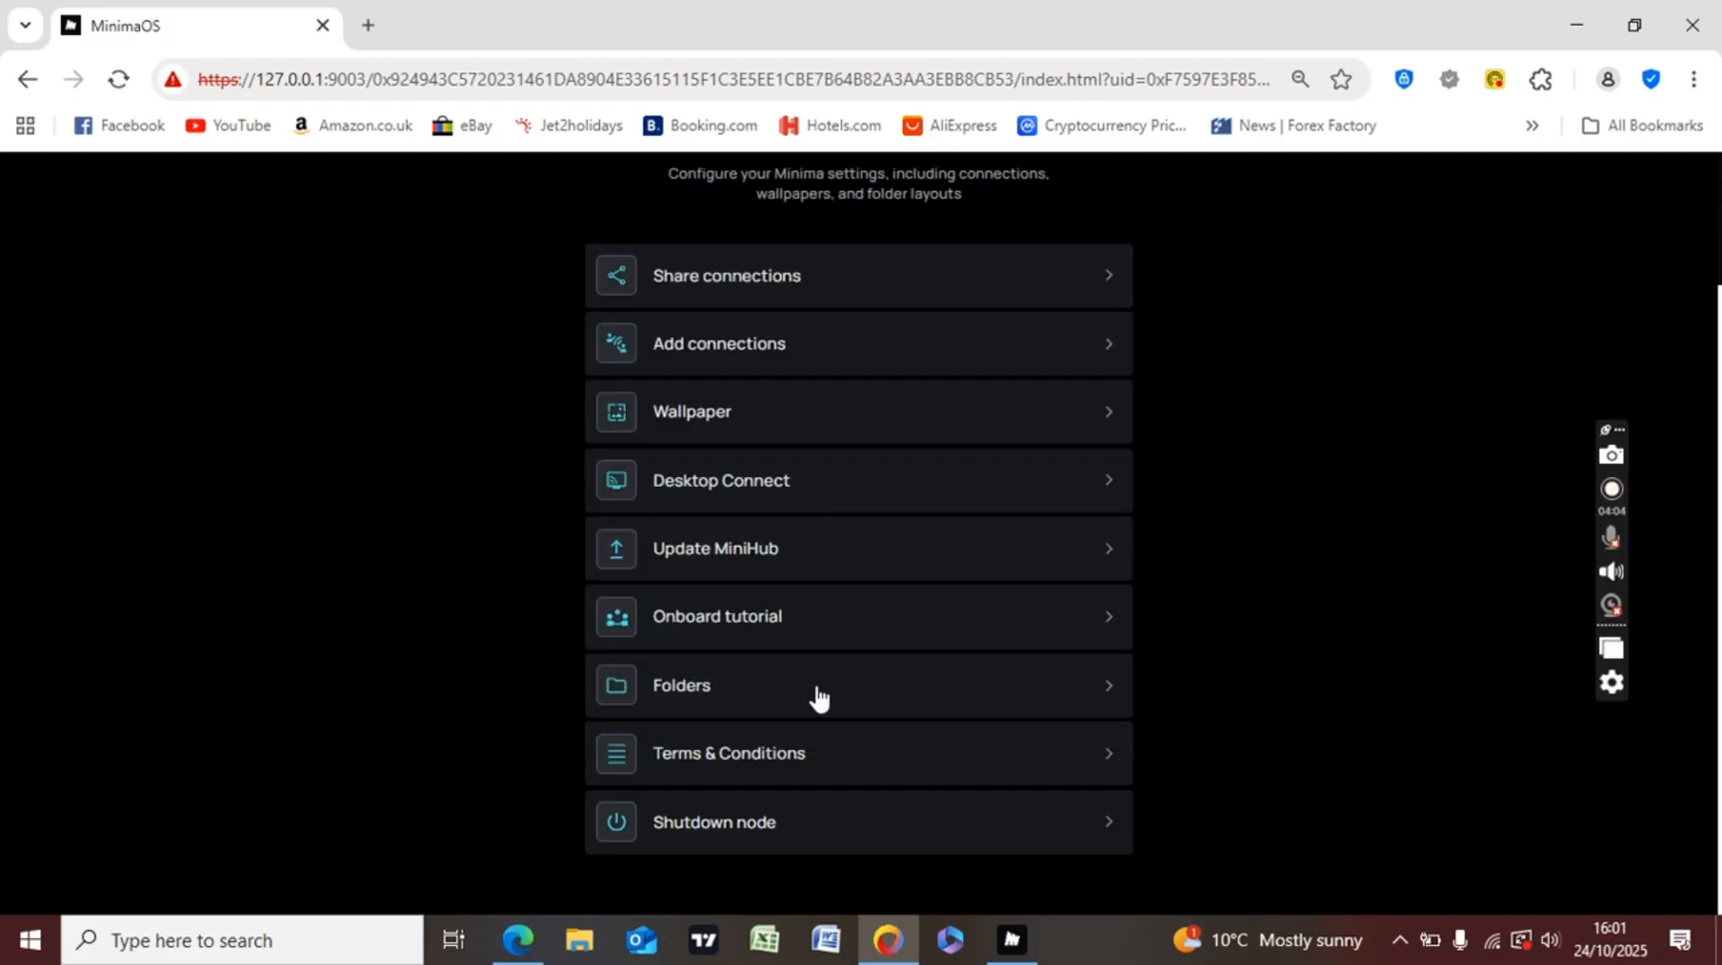
click(803, 752)
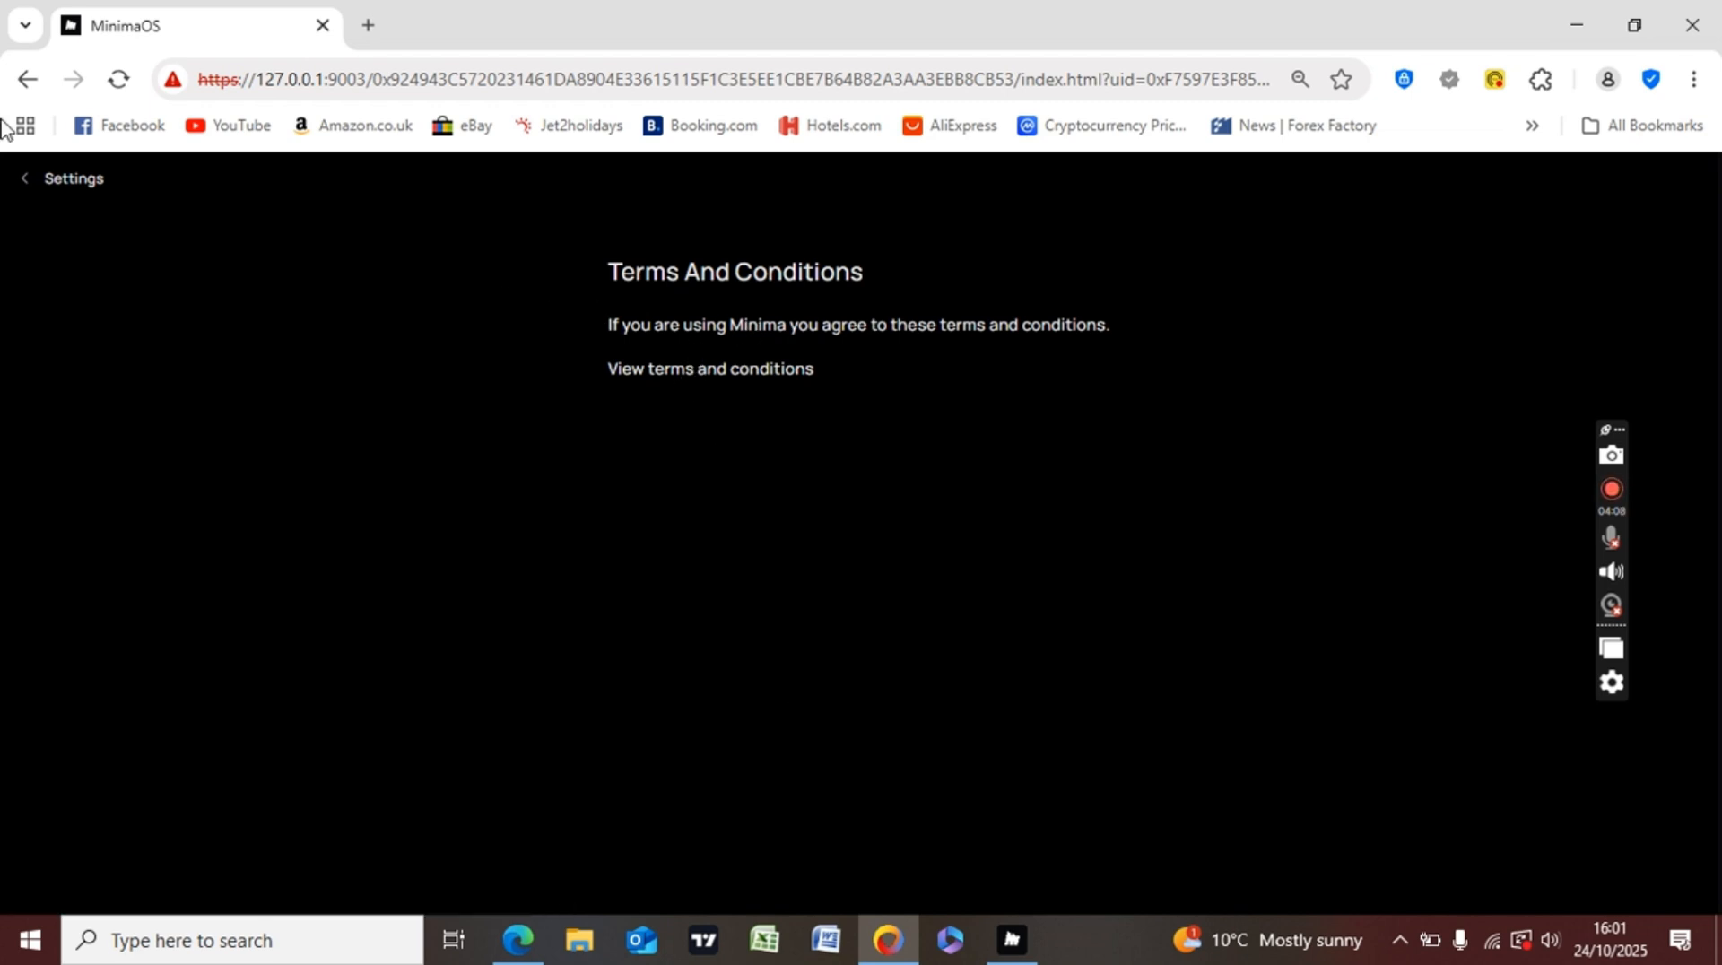
click(74, 183)
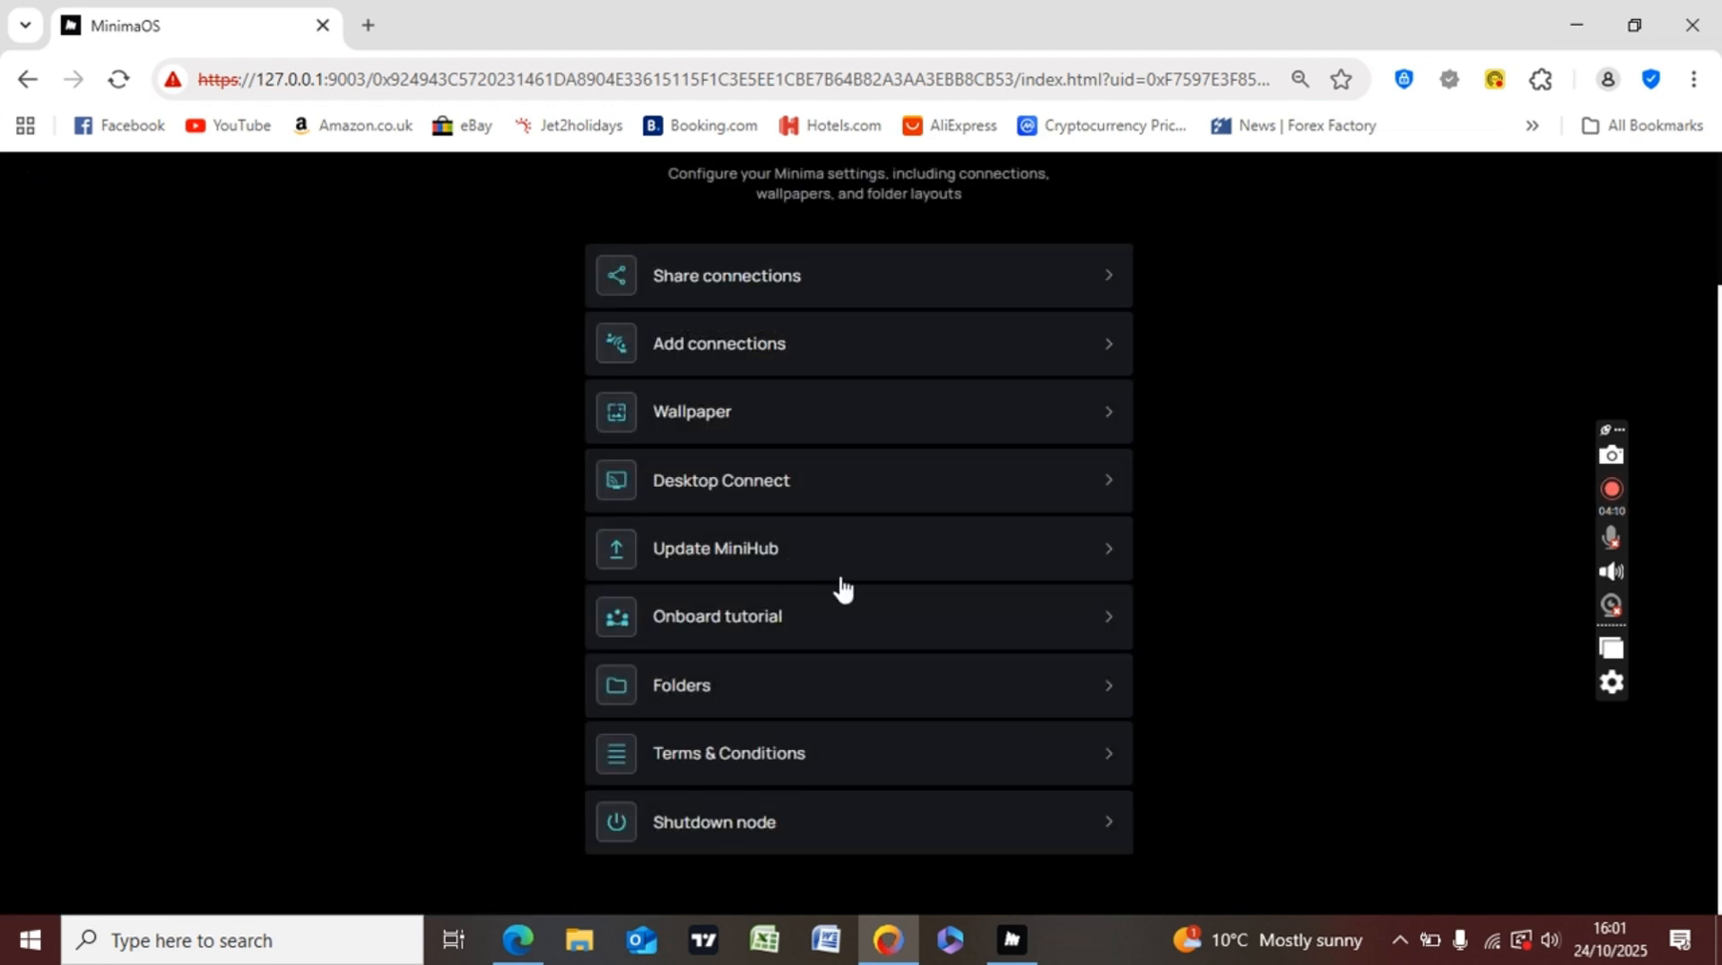
- Launch the onboarding tour and advance through Stay Secure, Install new dapps, Dapp Store, The Blockchain, Be sociable, and Your coins
click(780, 614)
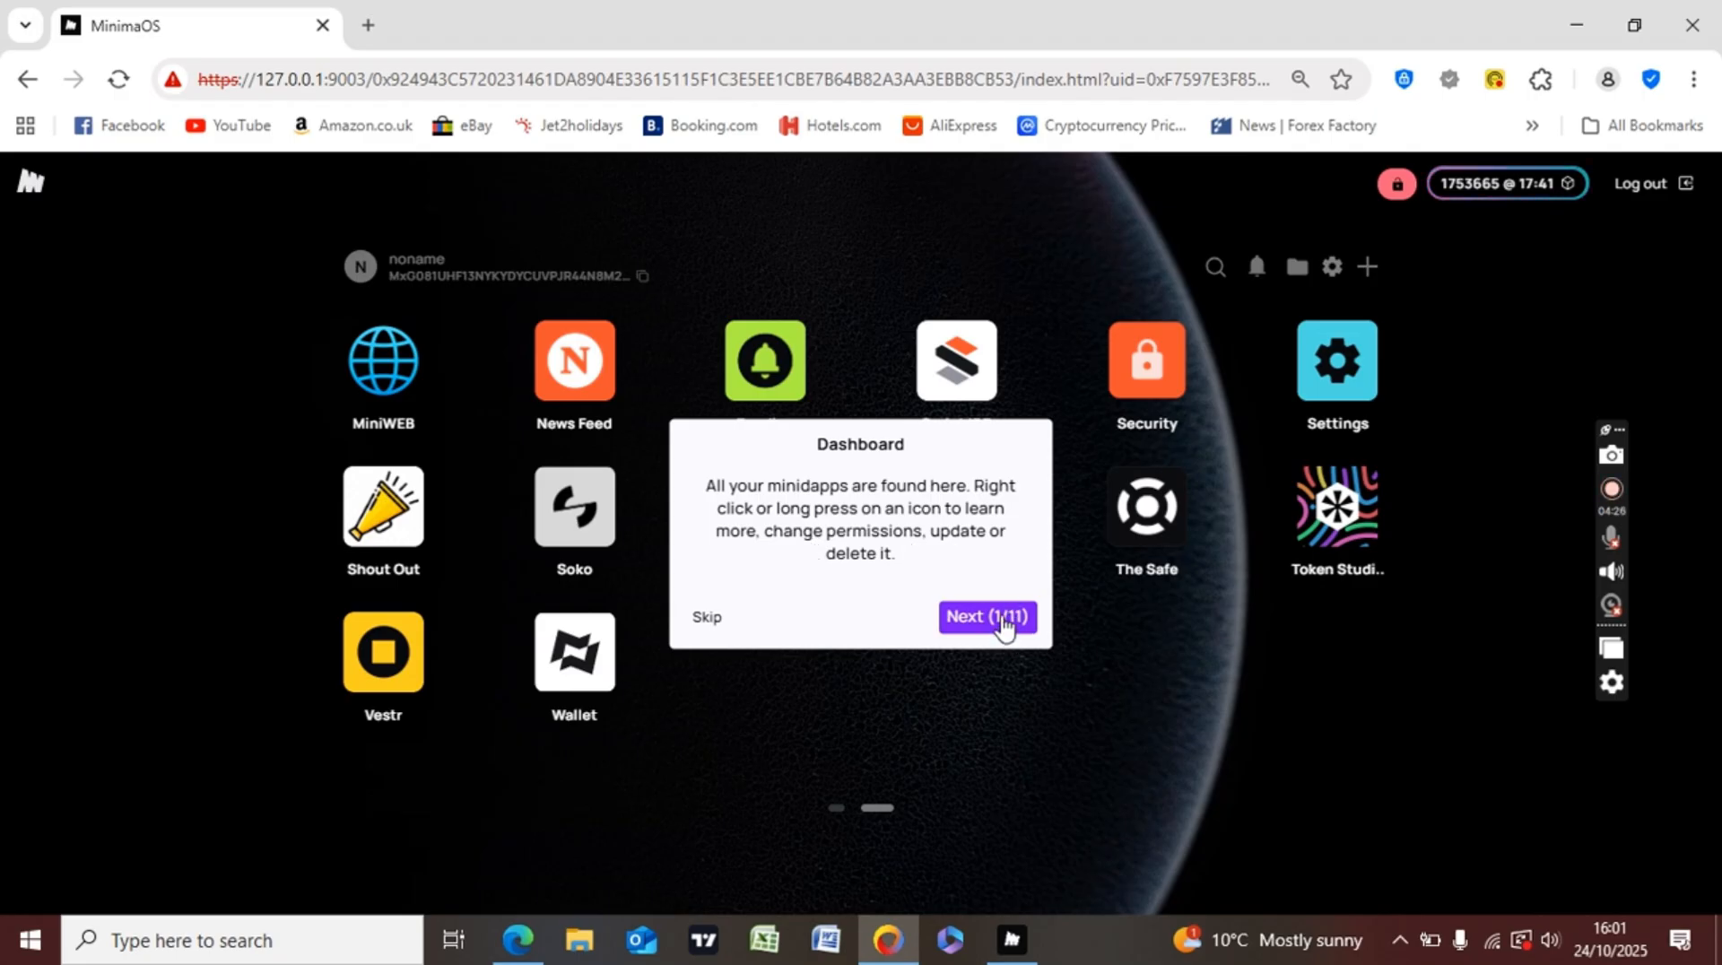
click(1003, 619)
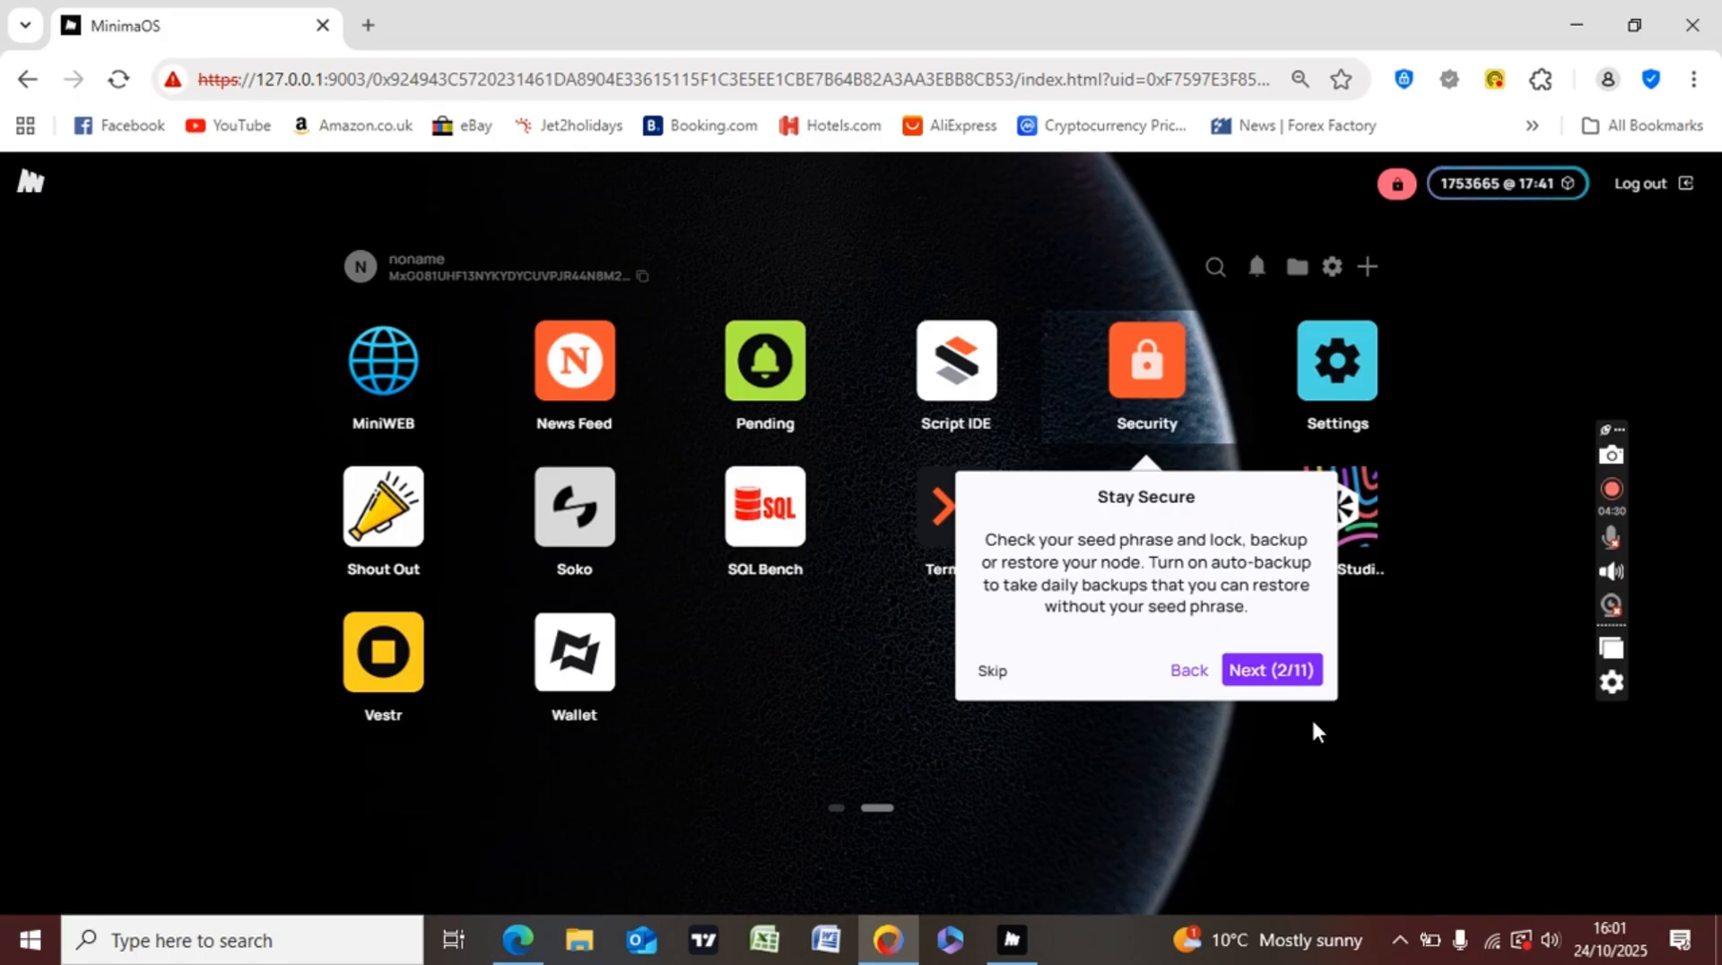
click(1266, 677)
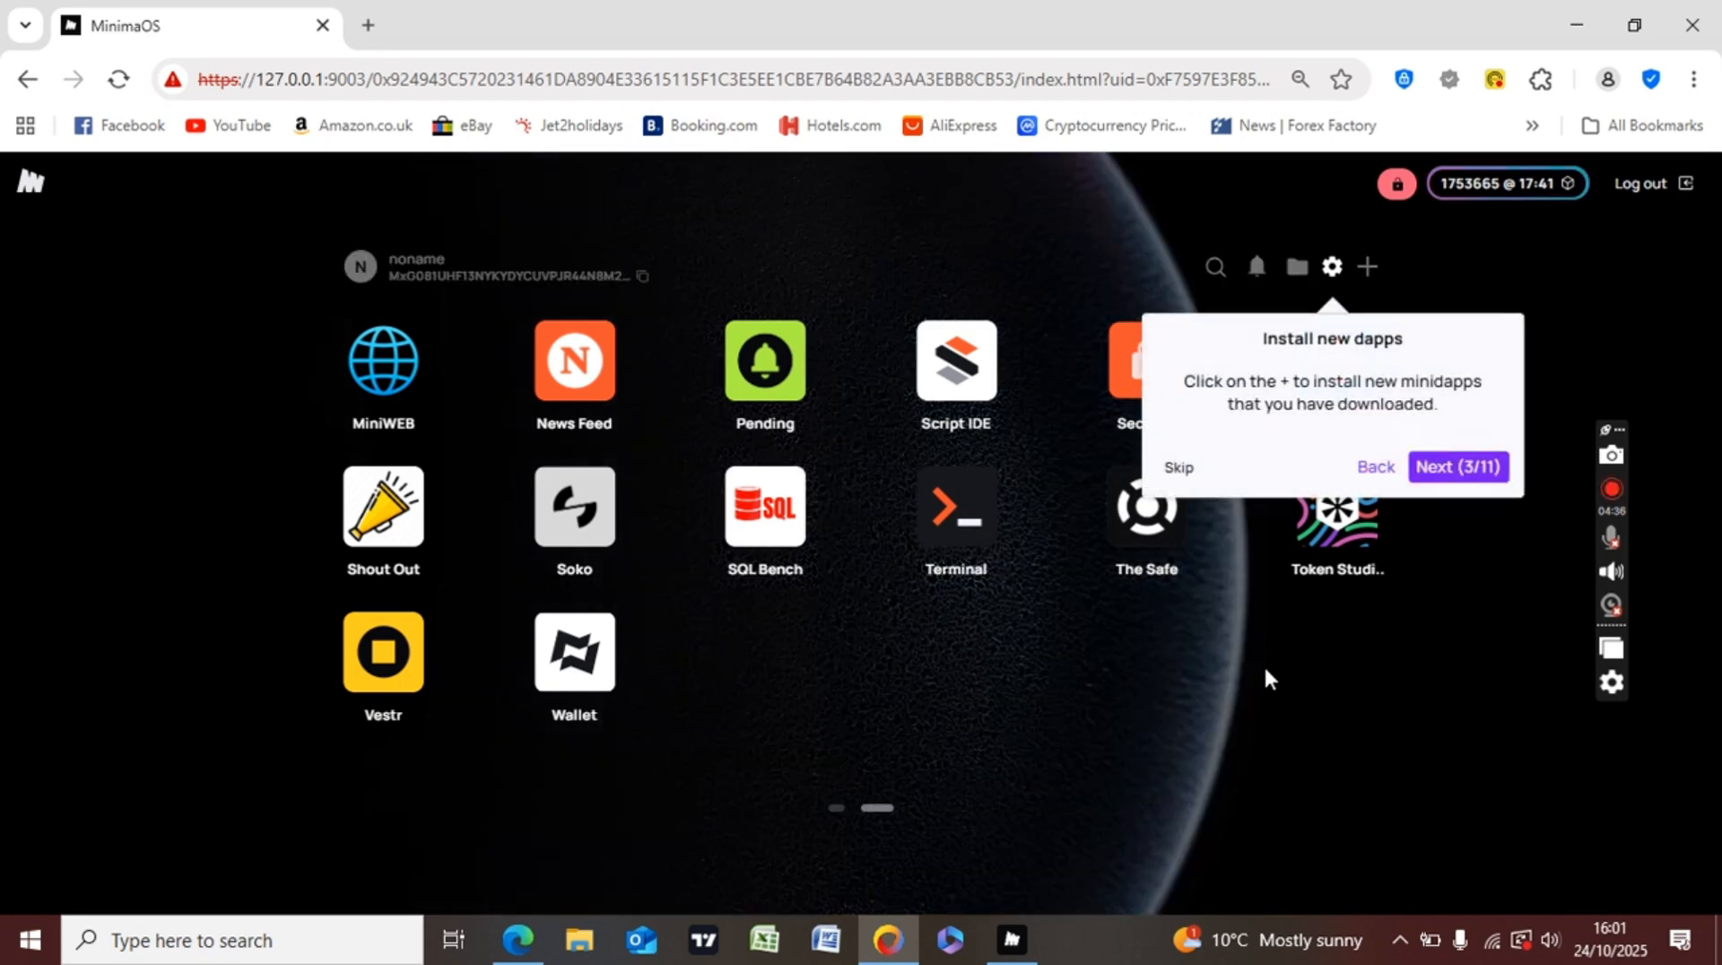
click(1475, 468)
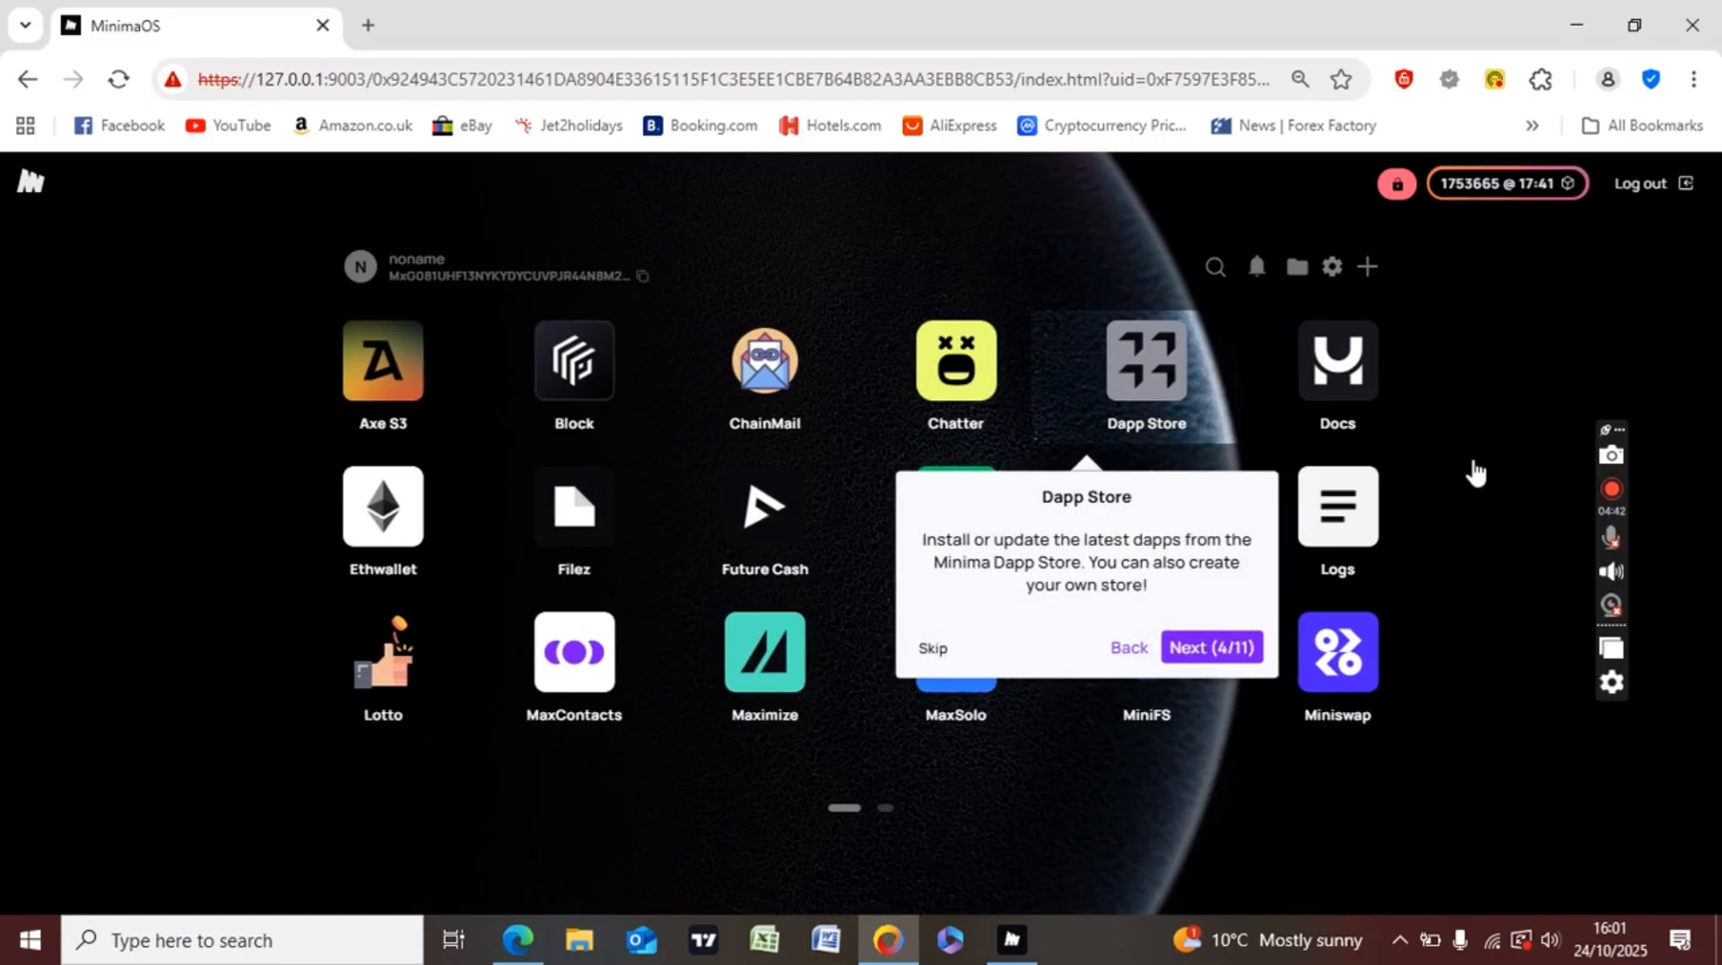
click(1191, 648)
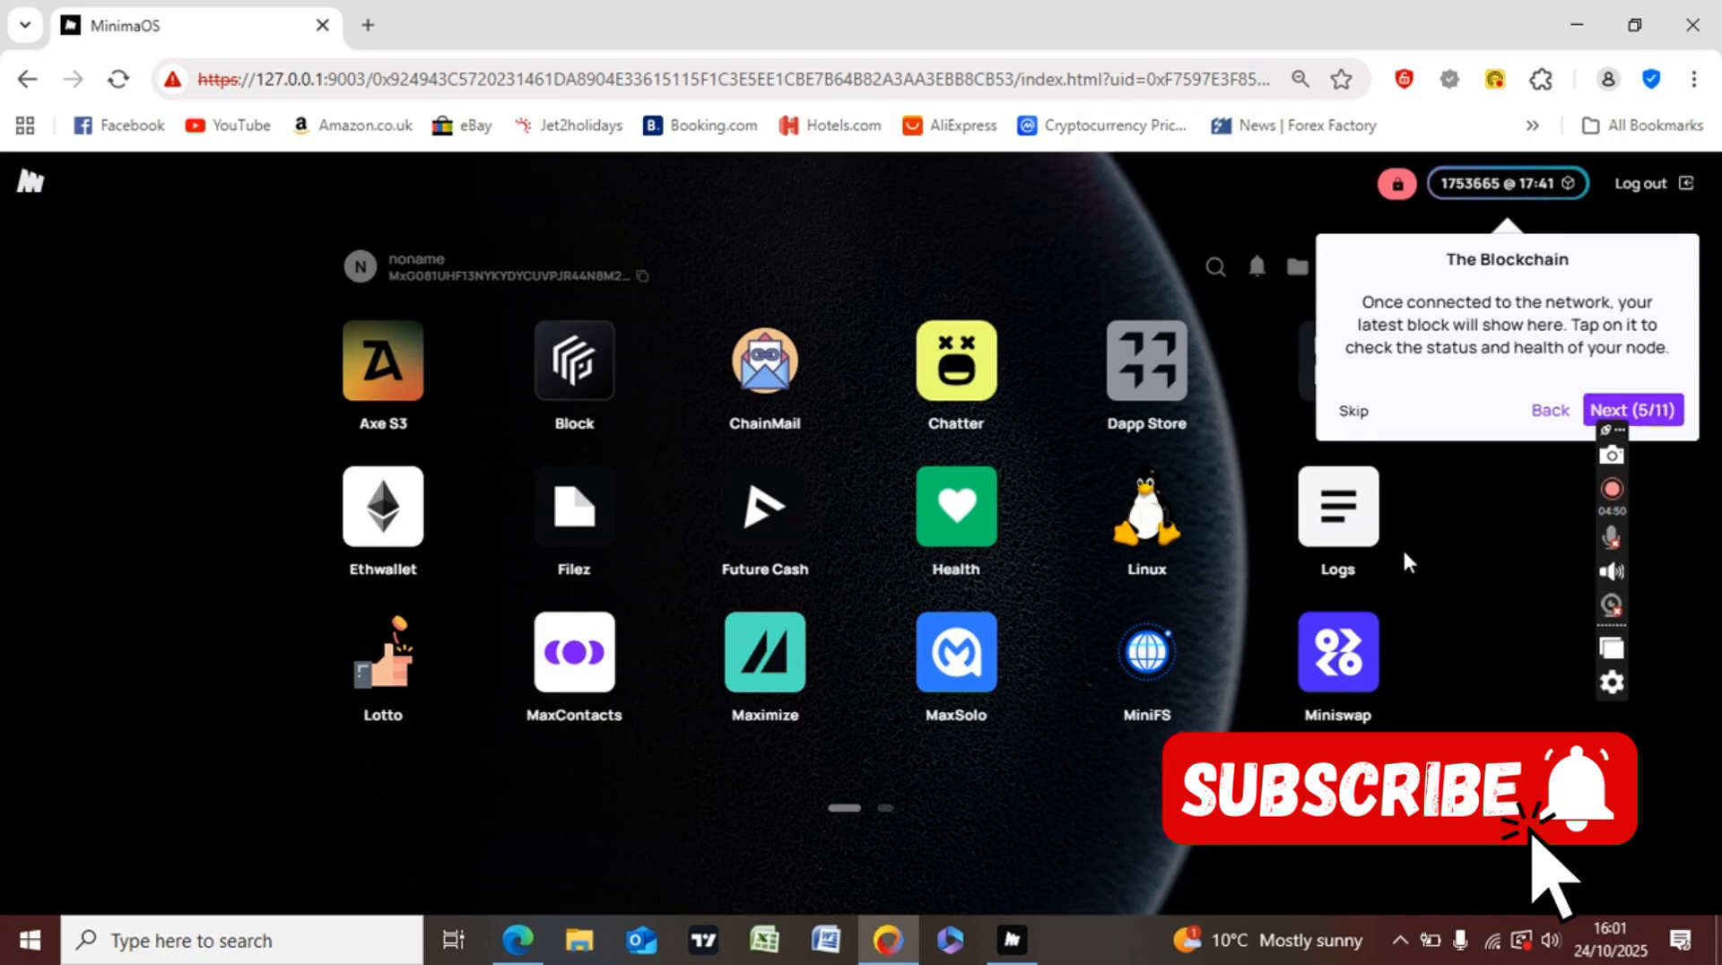
click(1666, 407)
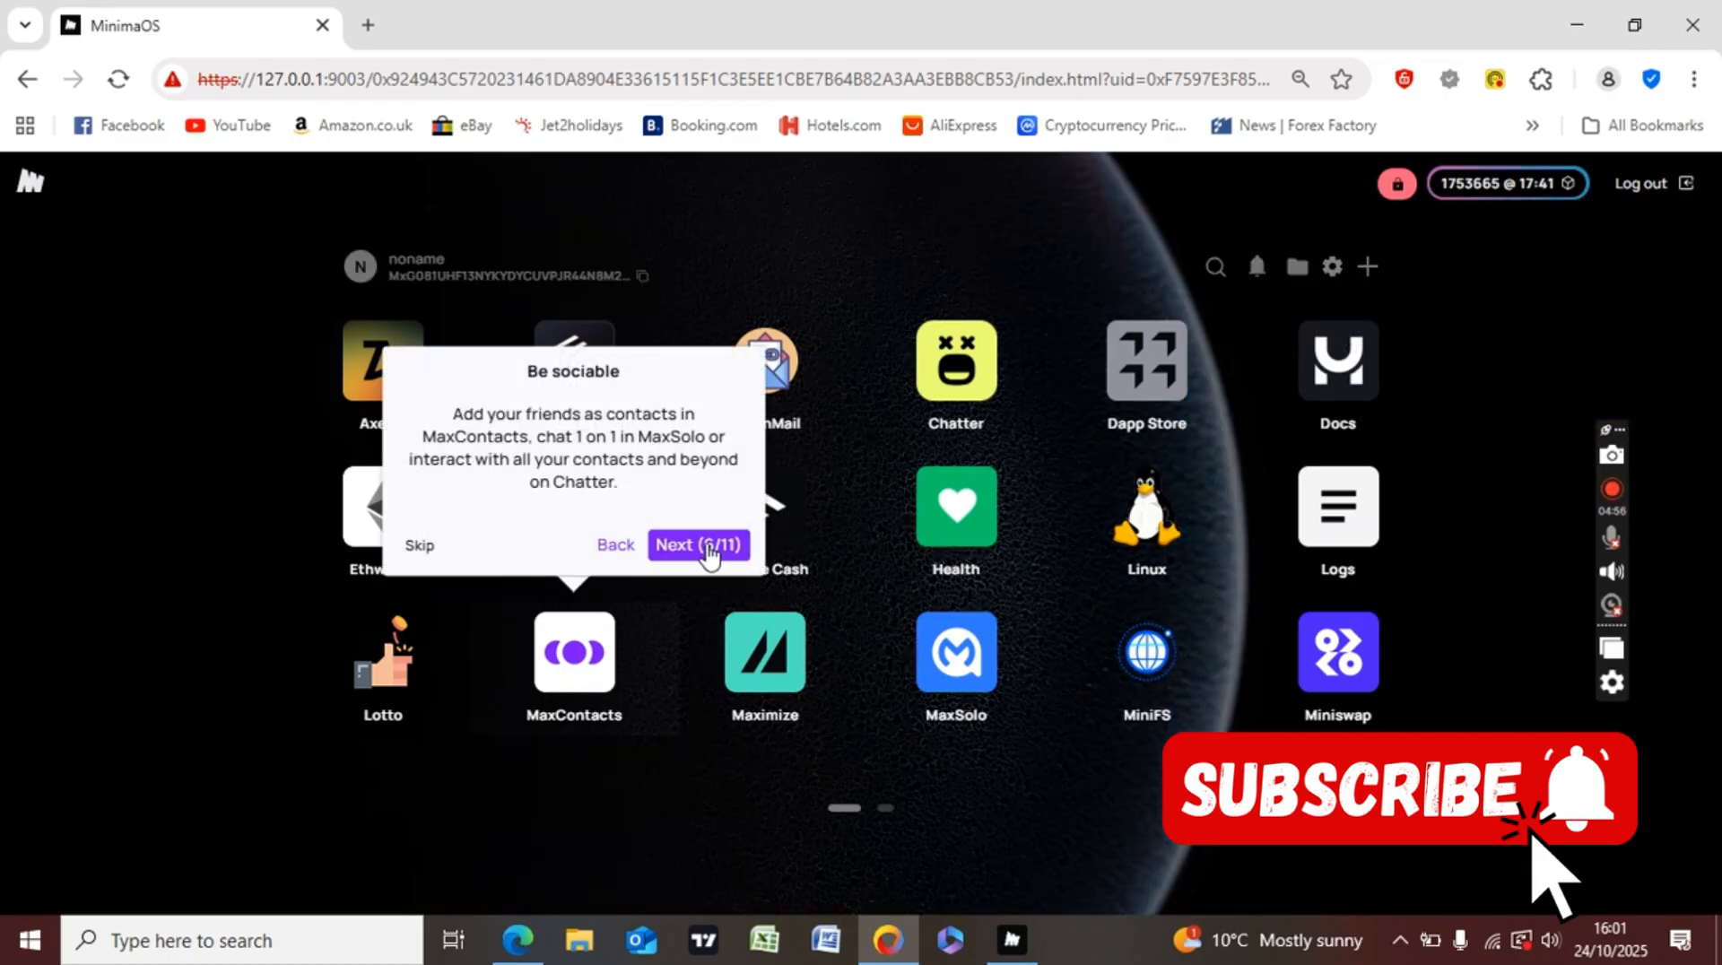
click(699, 544)
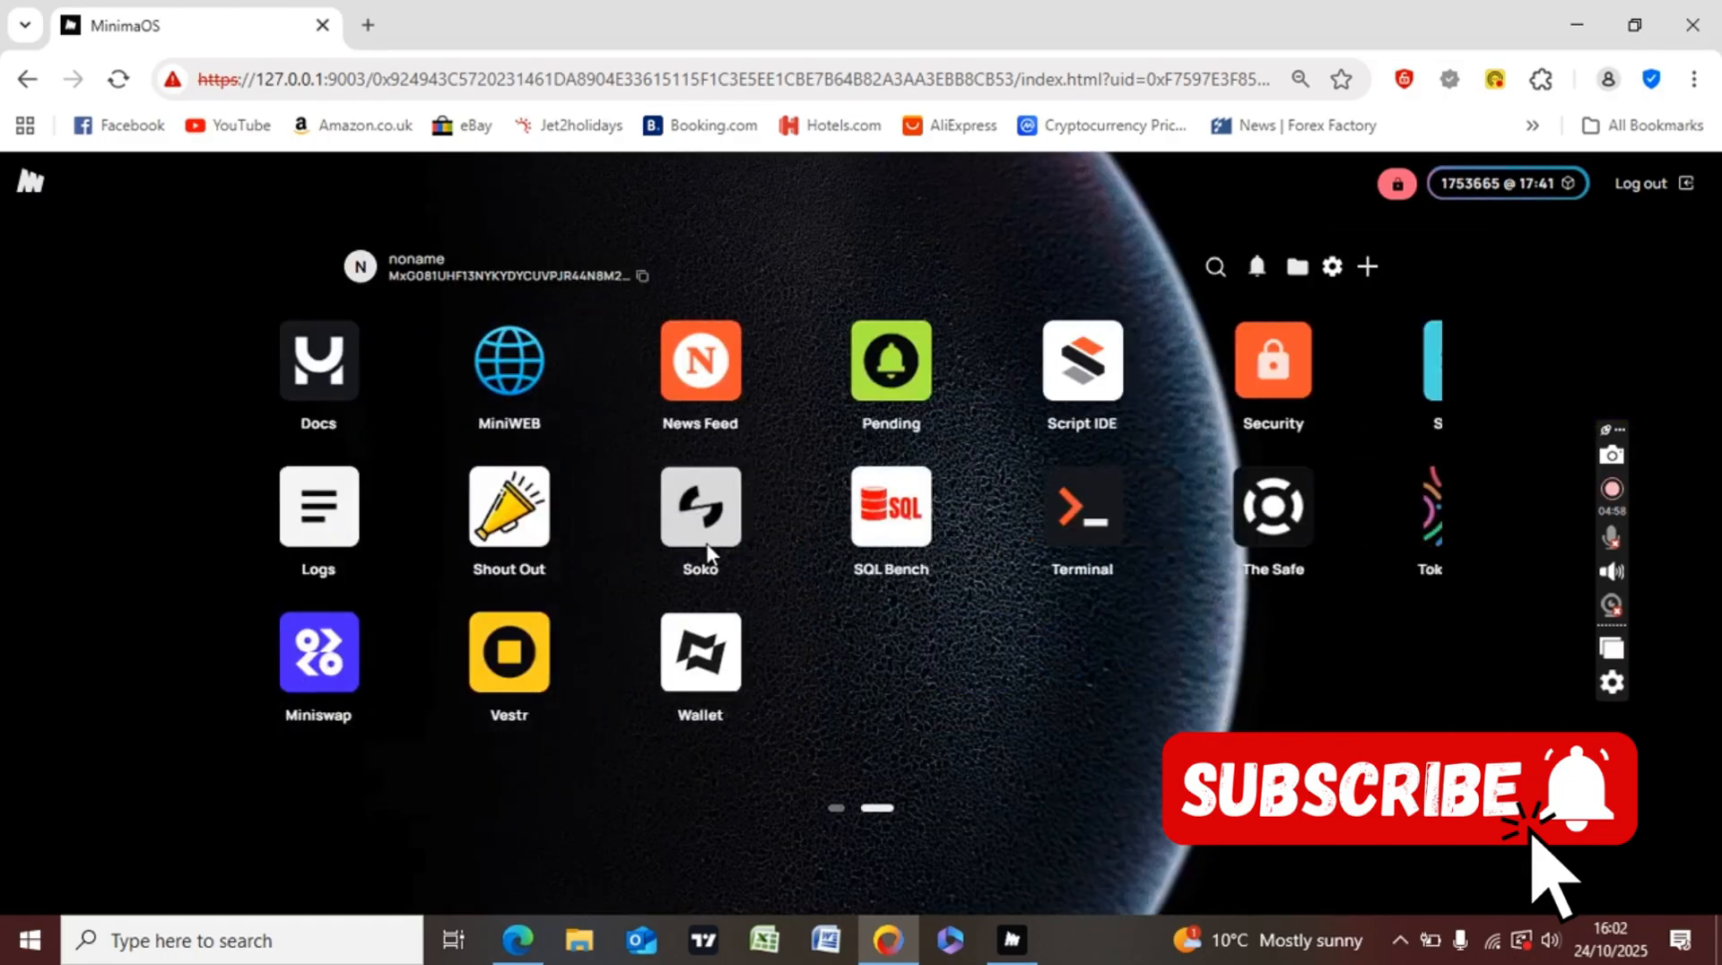